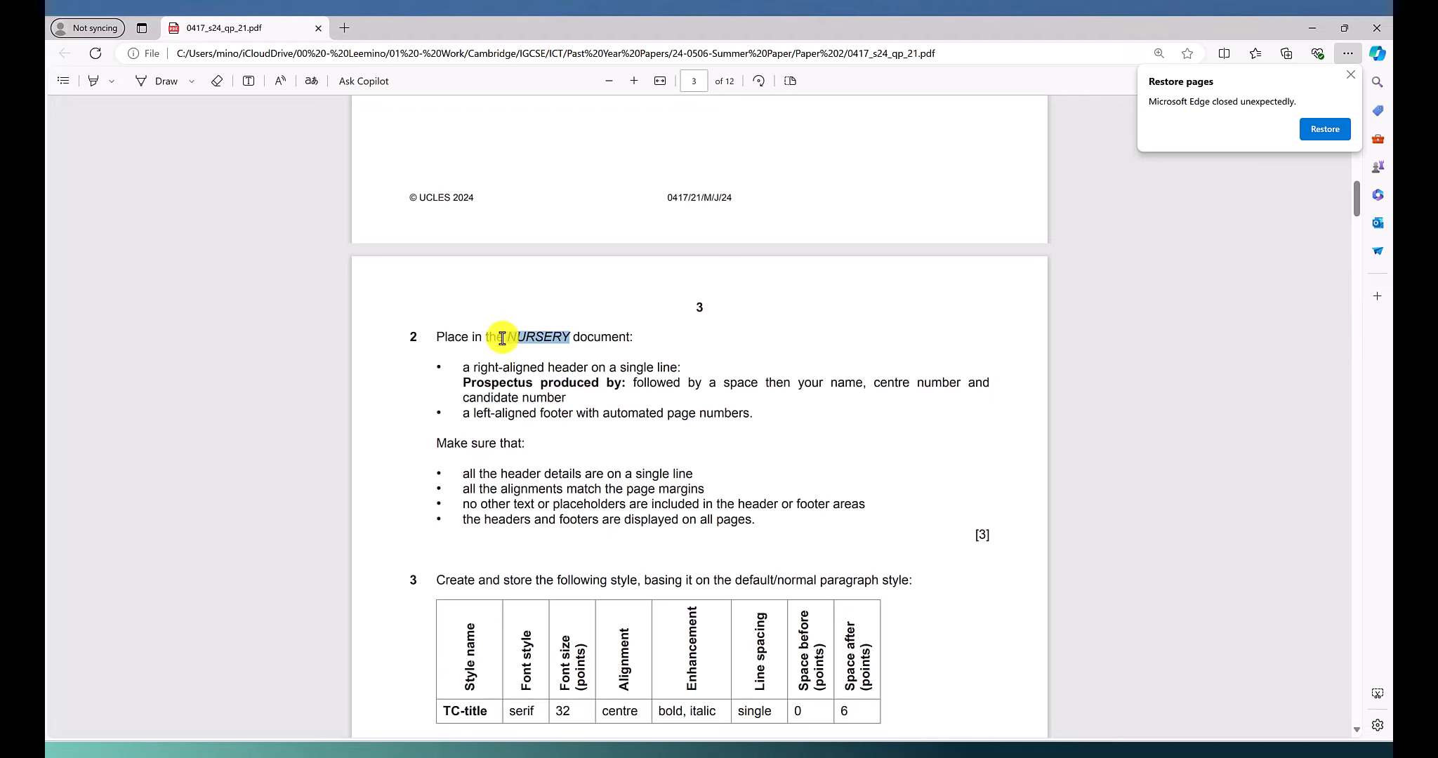
Highlight "right-aligned header" and "a single line" in the first bullet of question 2 in the exam paper
drag(503, 339, 505, 339)
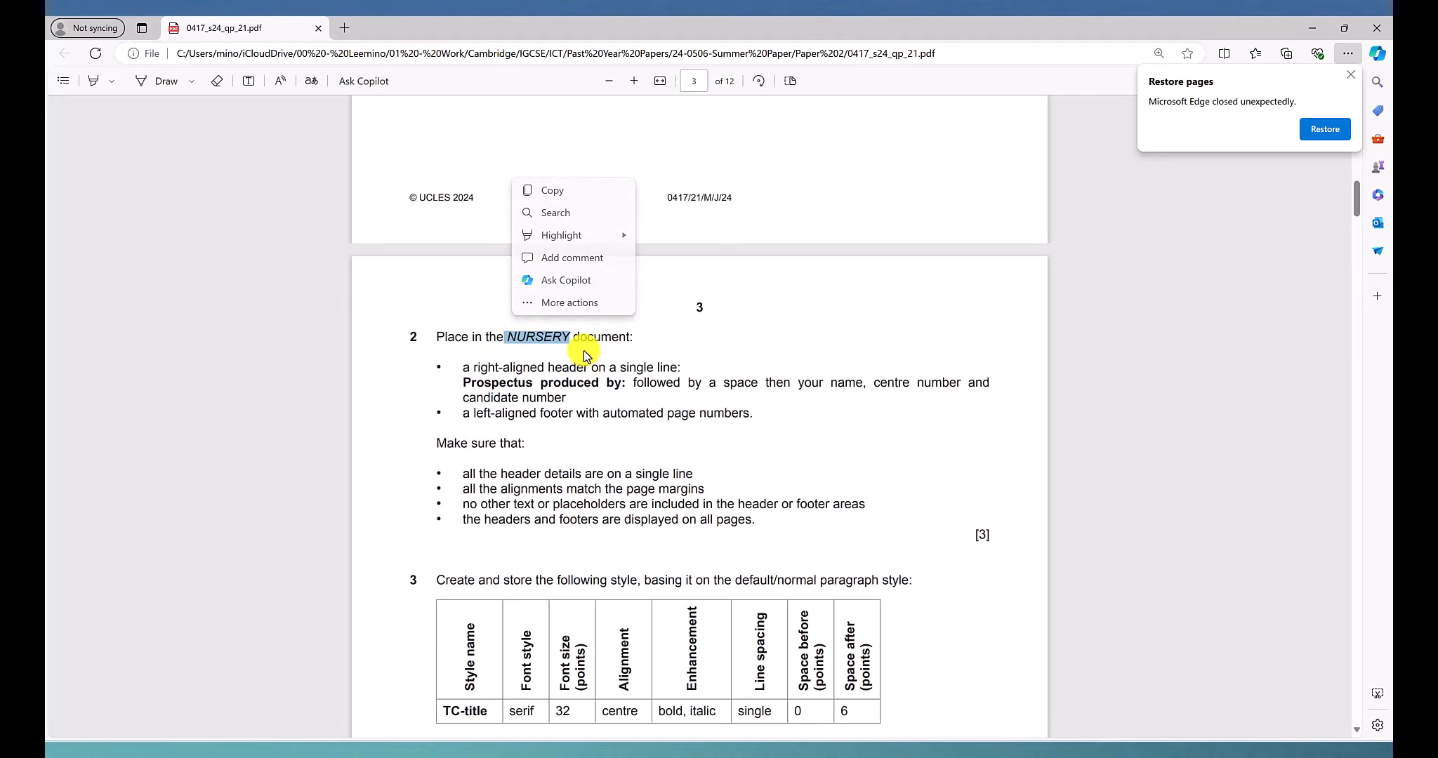
click(630, 375)
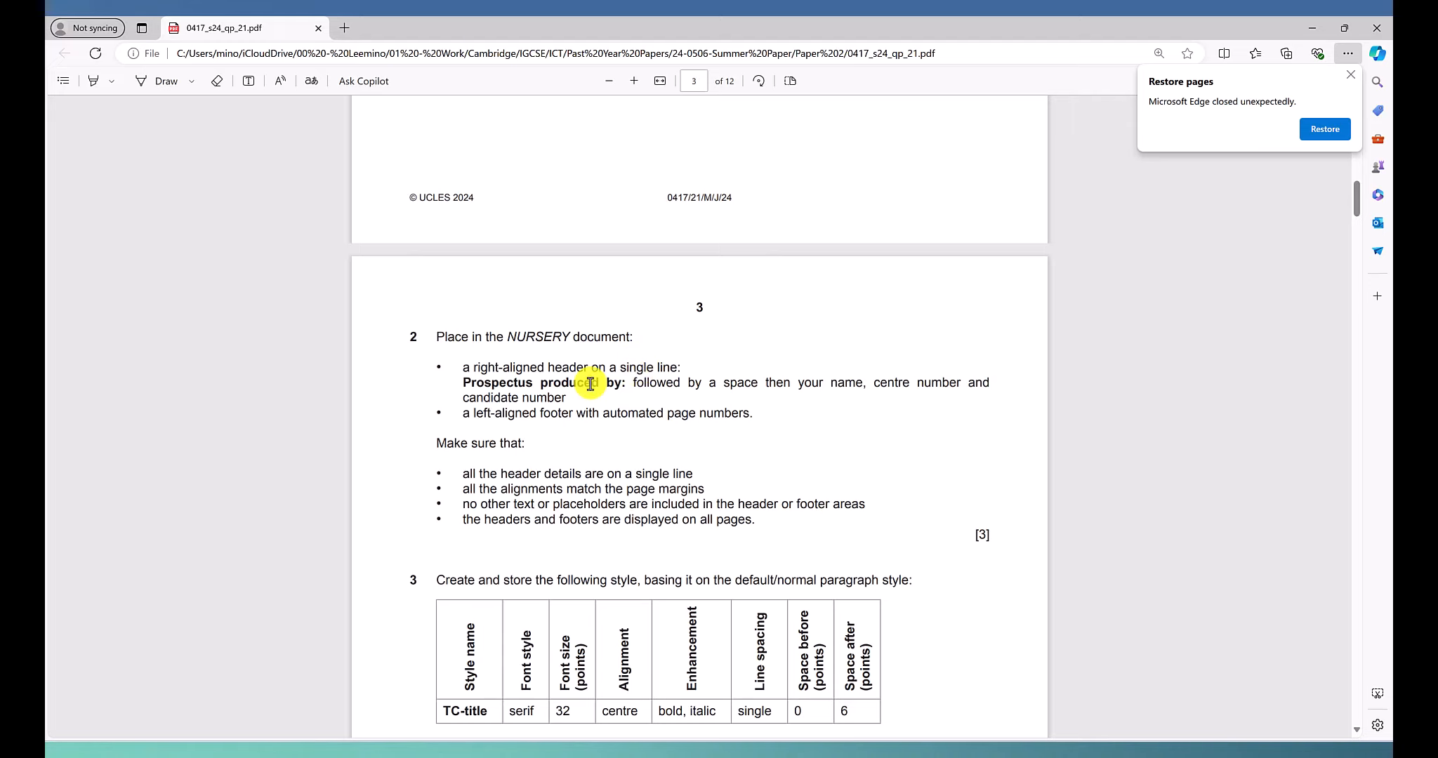
scroll(618, 354, down, 1)
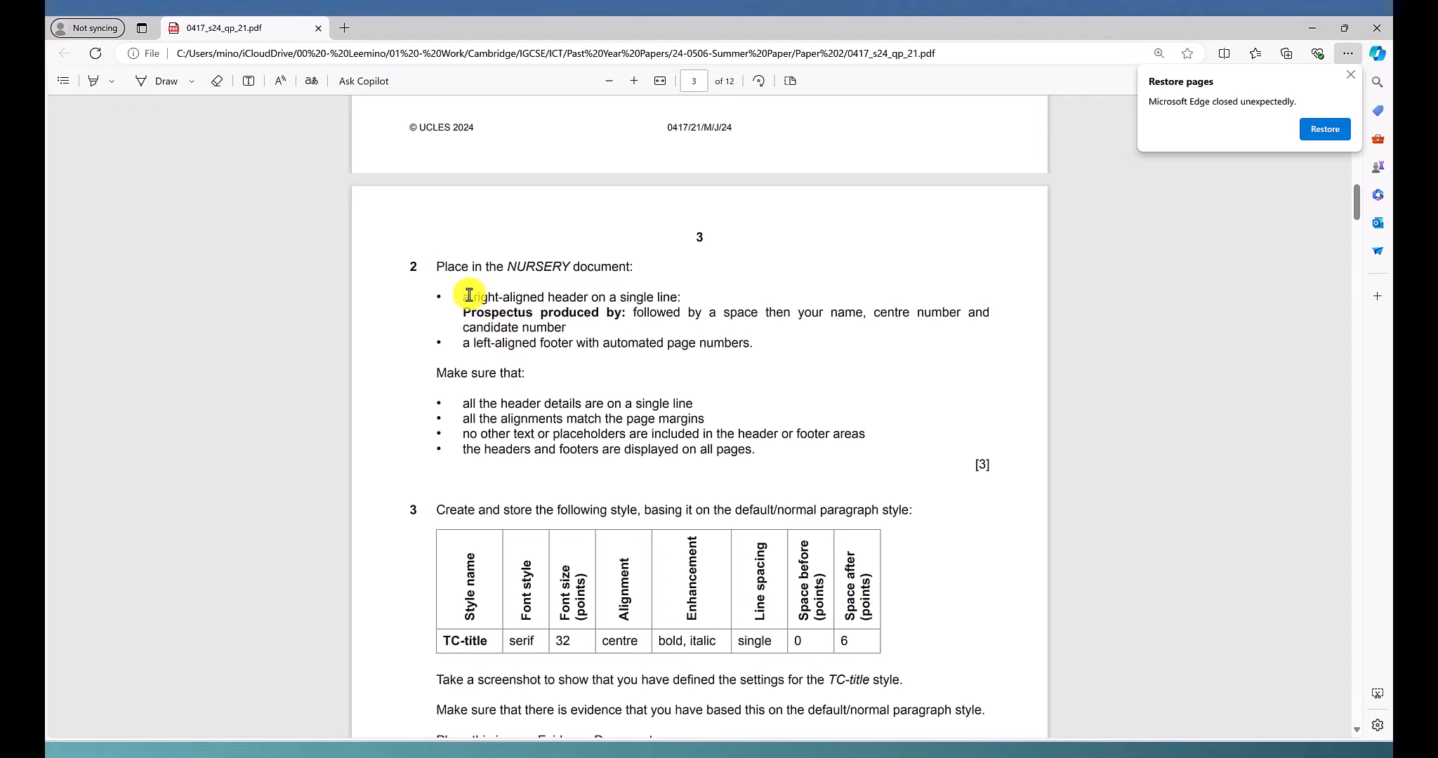
drag(464, 295, 549, 297)
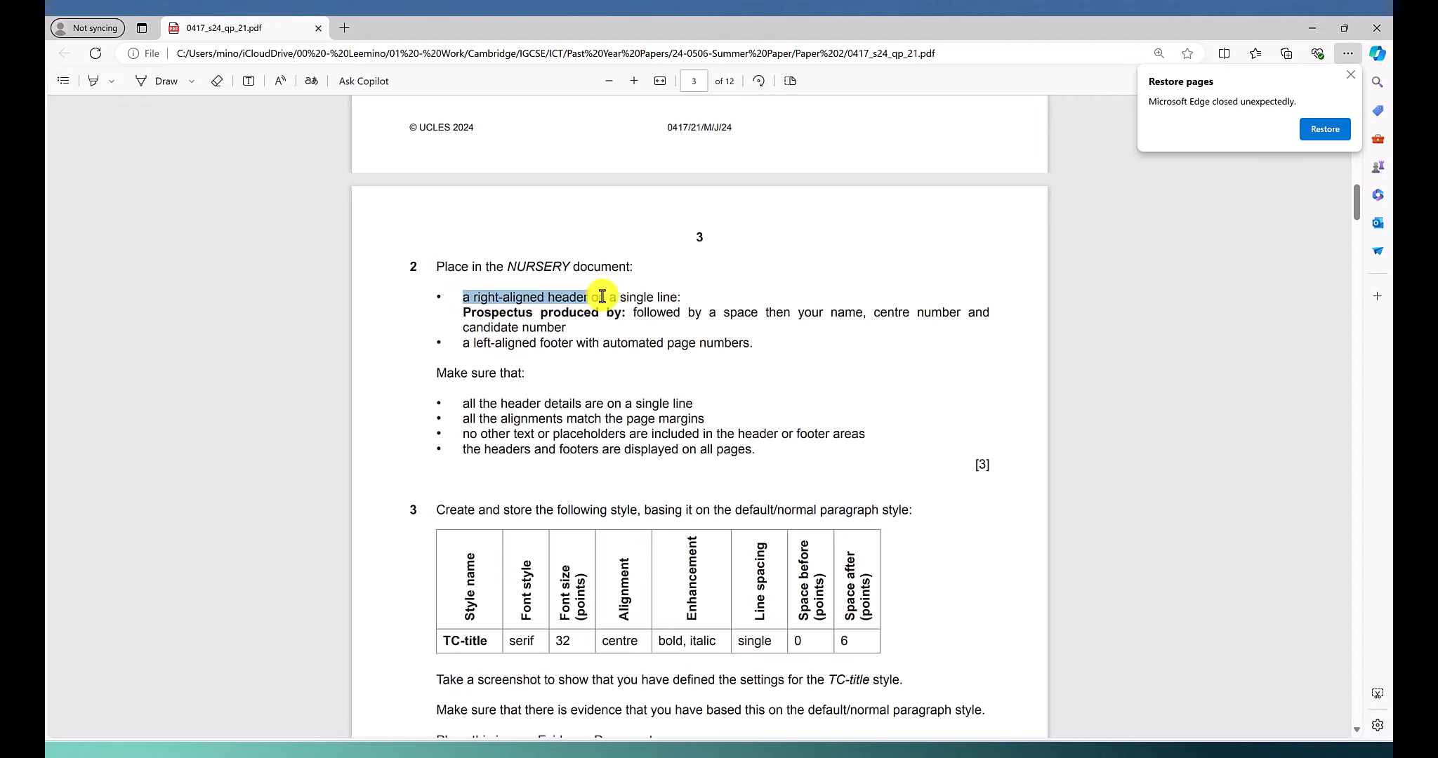
drag(678, 298, 683, 298)
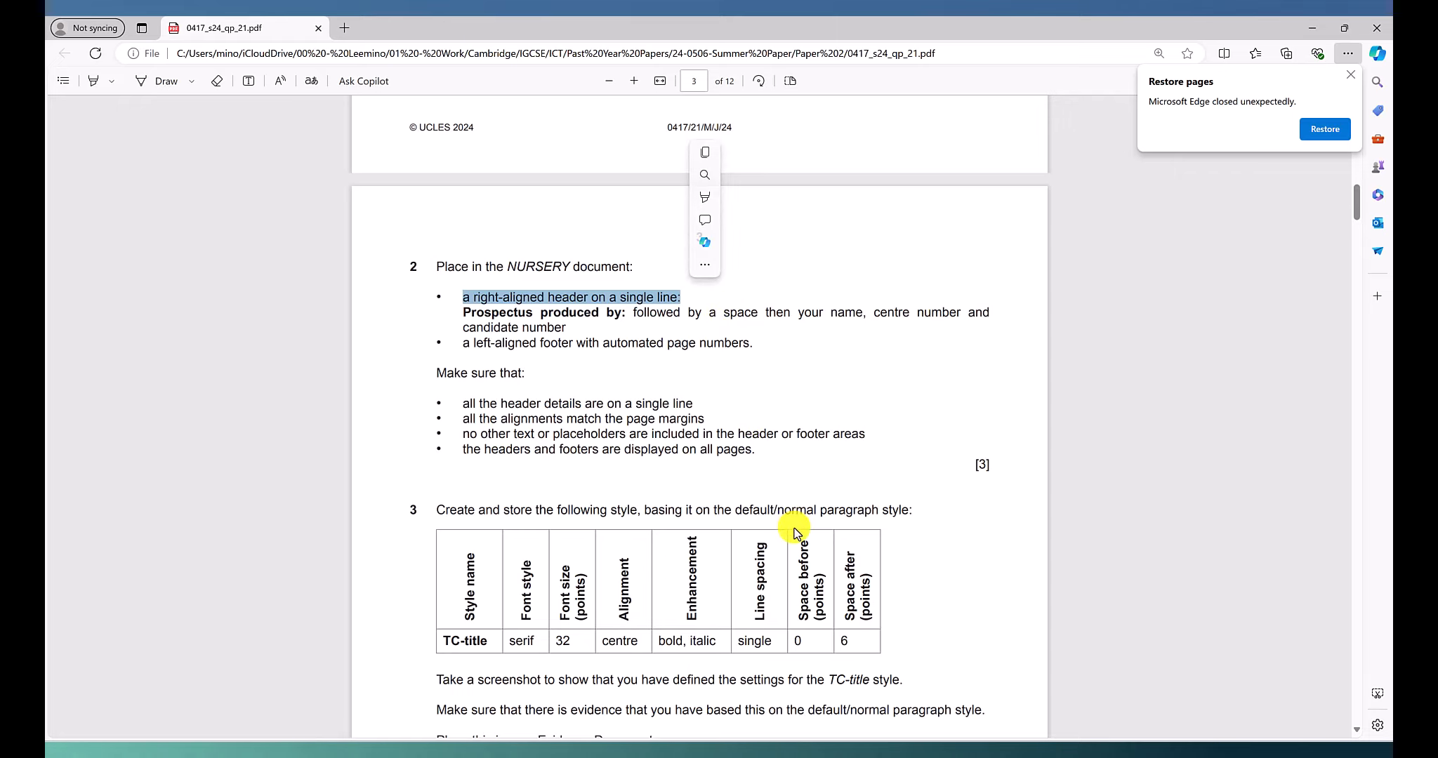
click(94, 80)
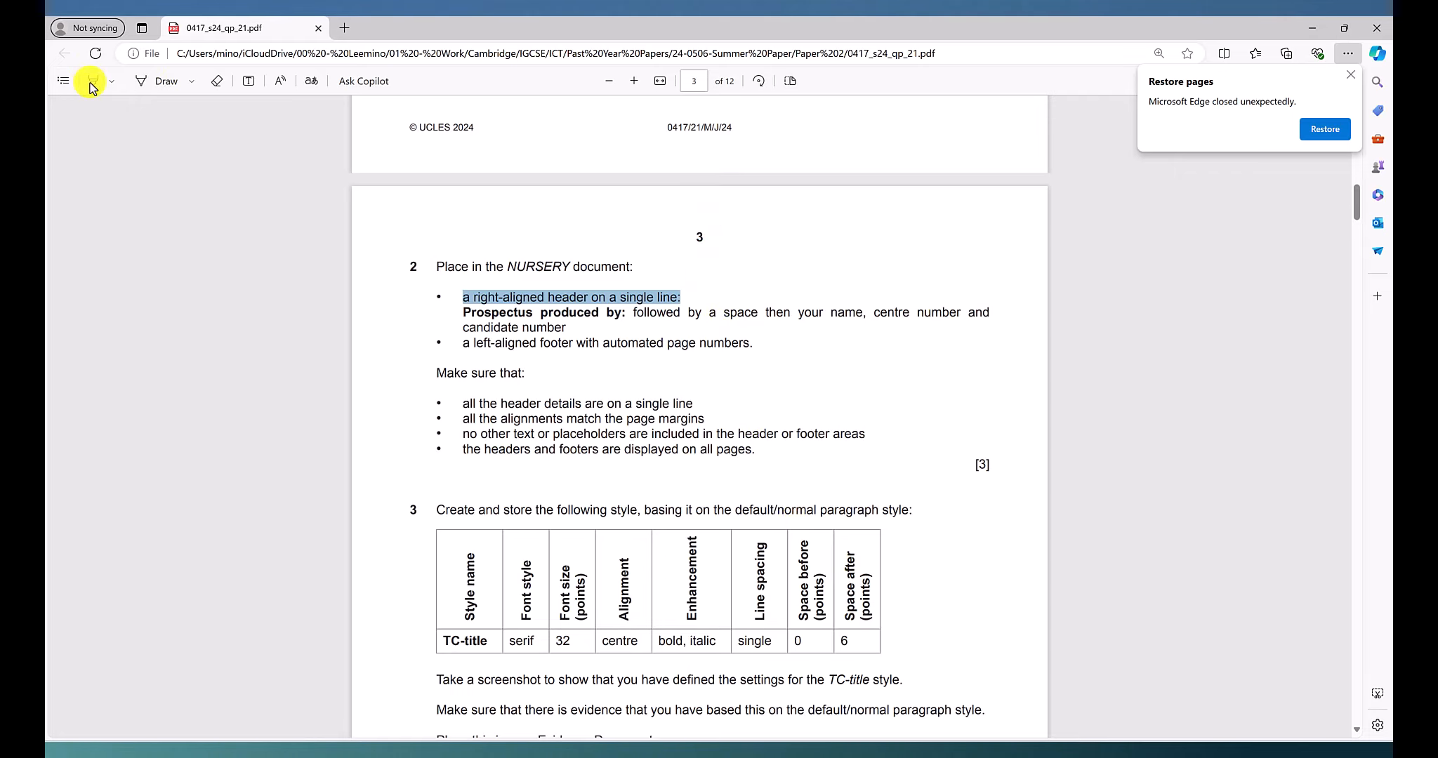
drag(474, 297, 680, 297)
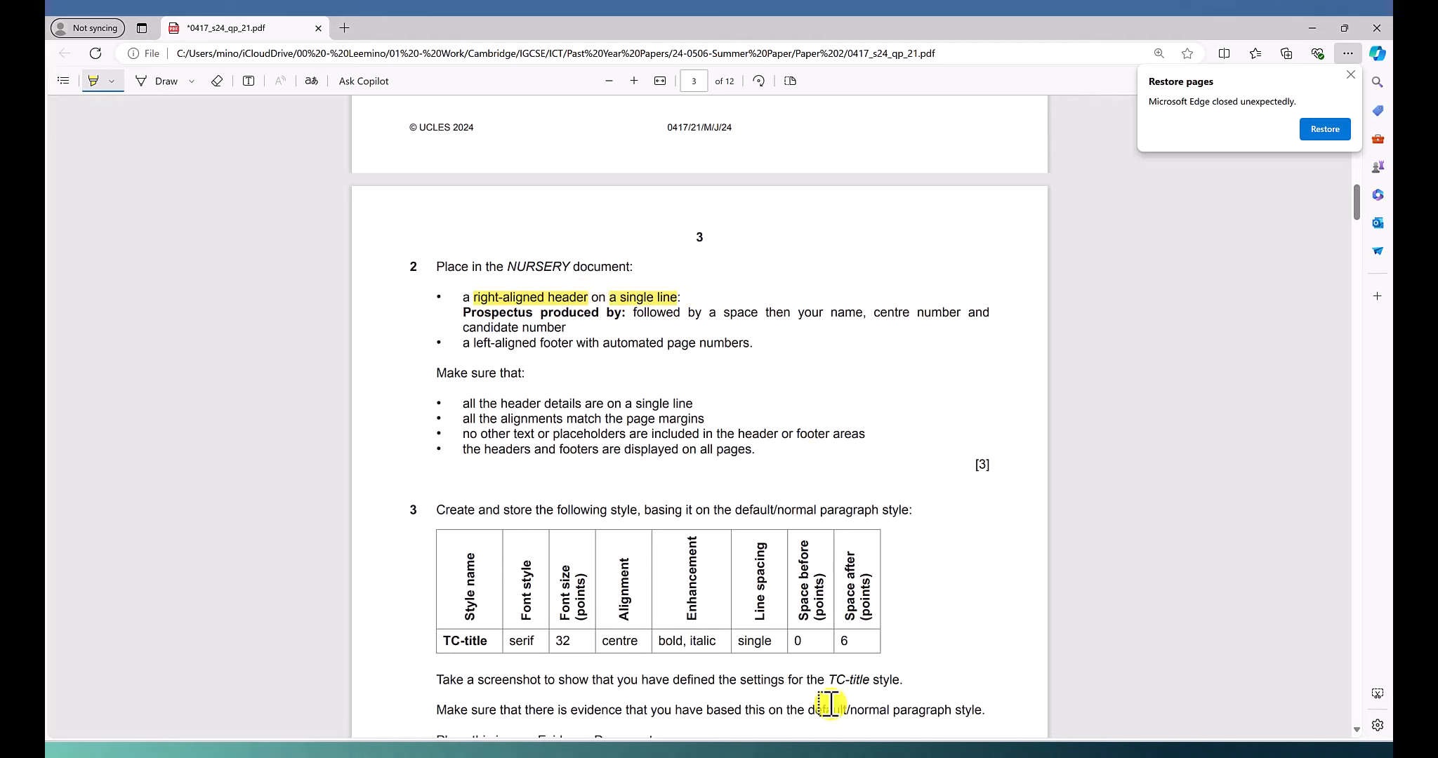
Switch to the NURSERY document in Word and bring up the top of its first page
click(885, 681)
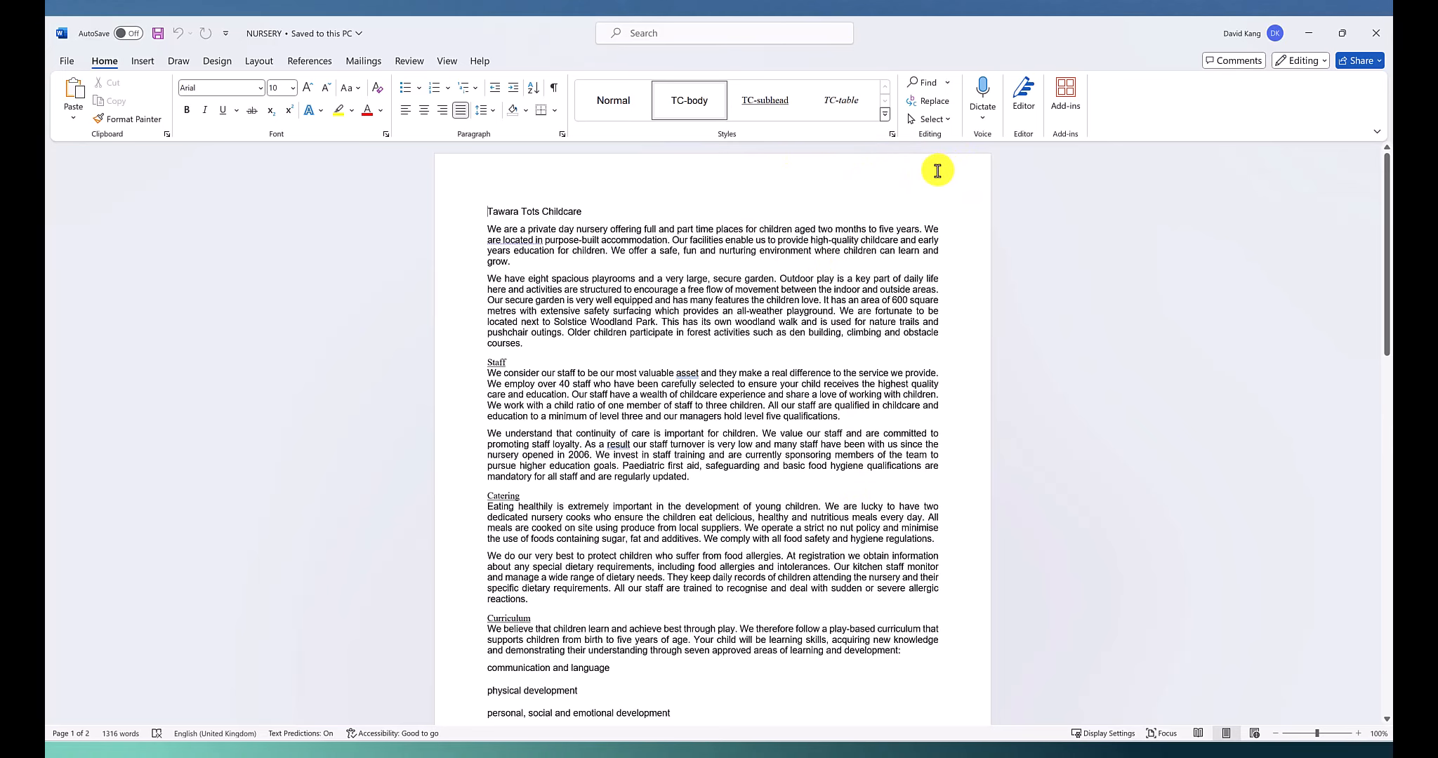
scroll(936, 235, up, 6)
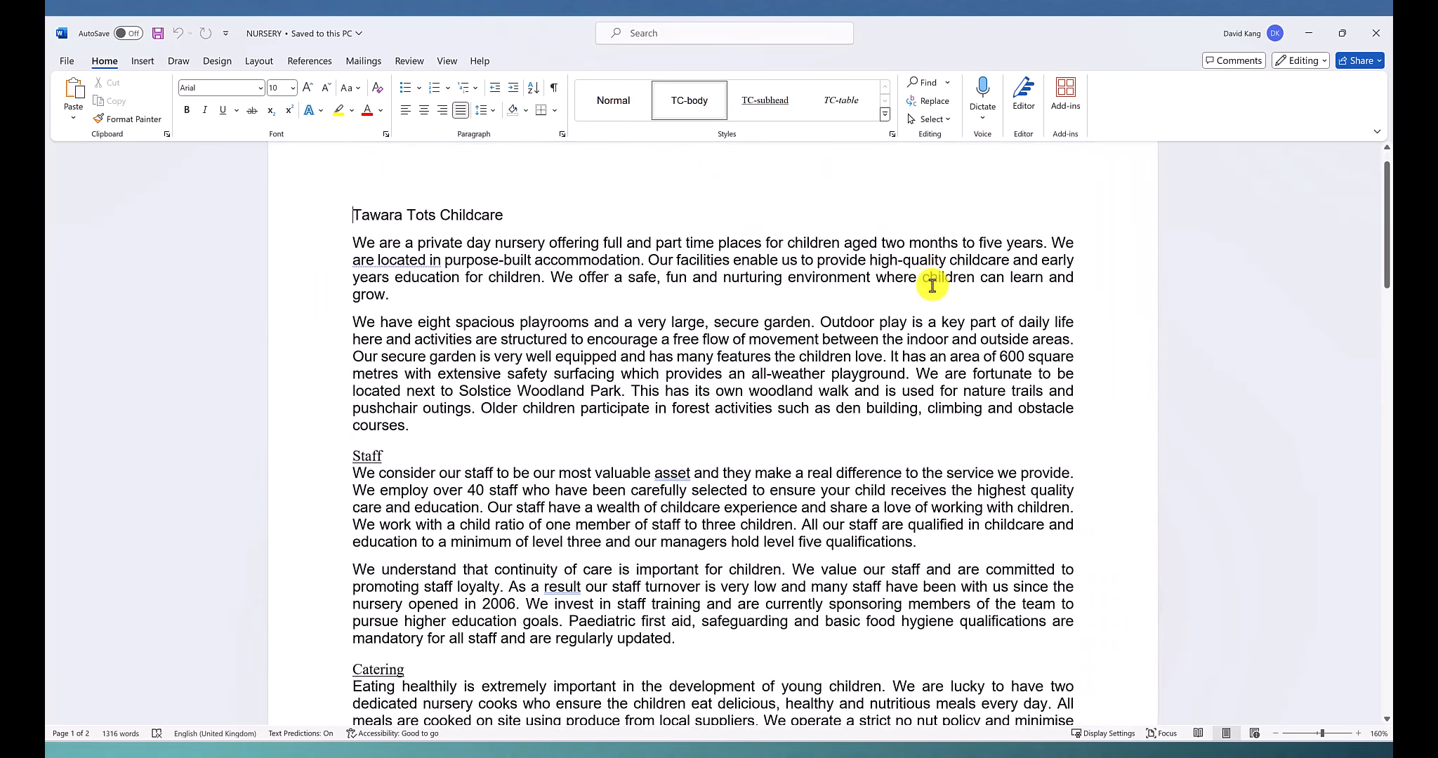
scroll(936, 288, up, 2)
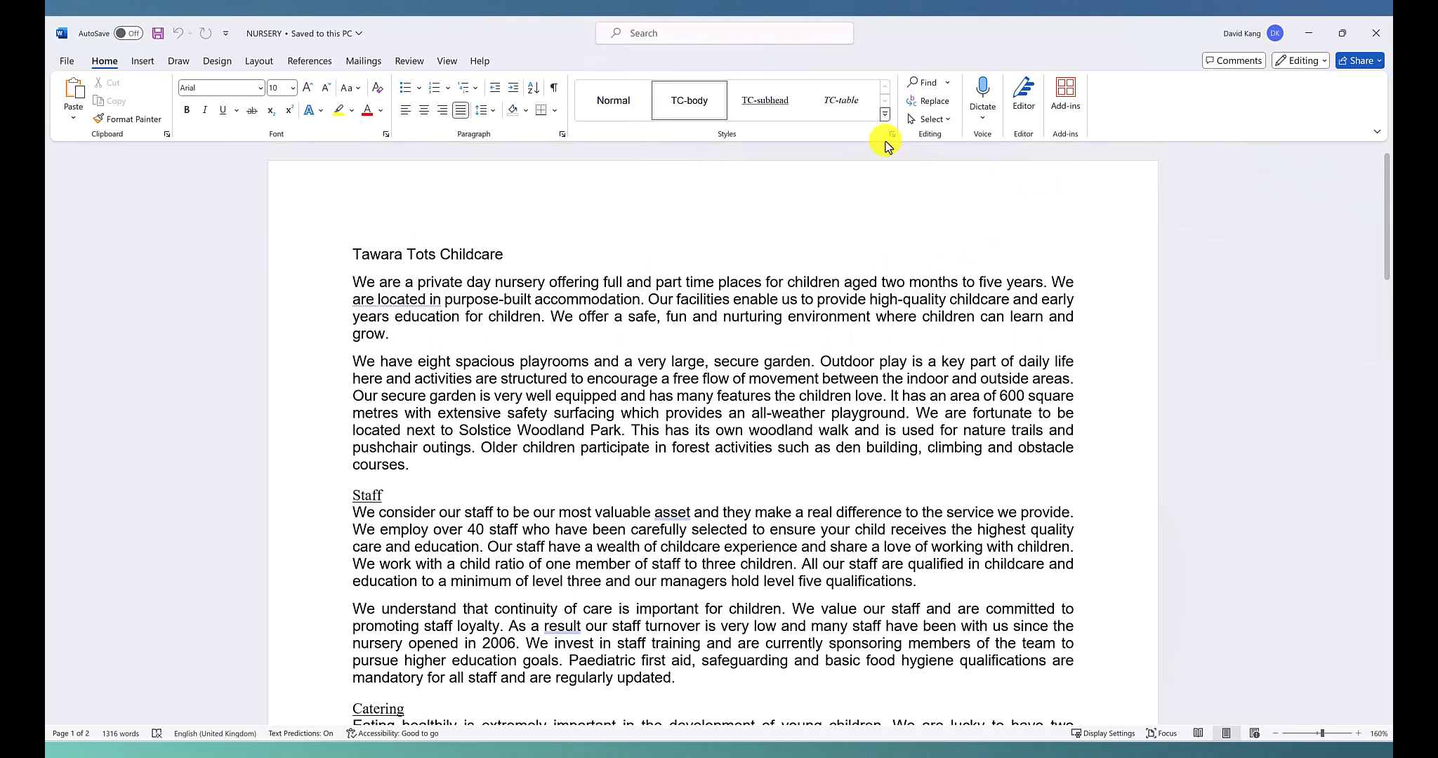
click(143, 64)
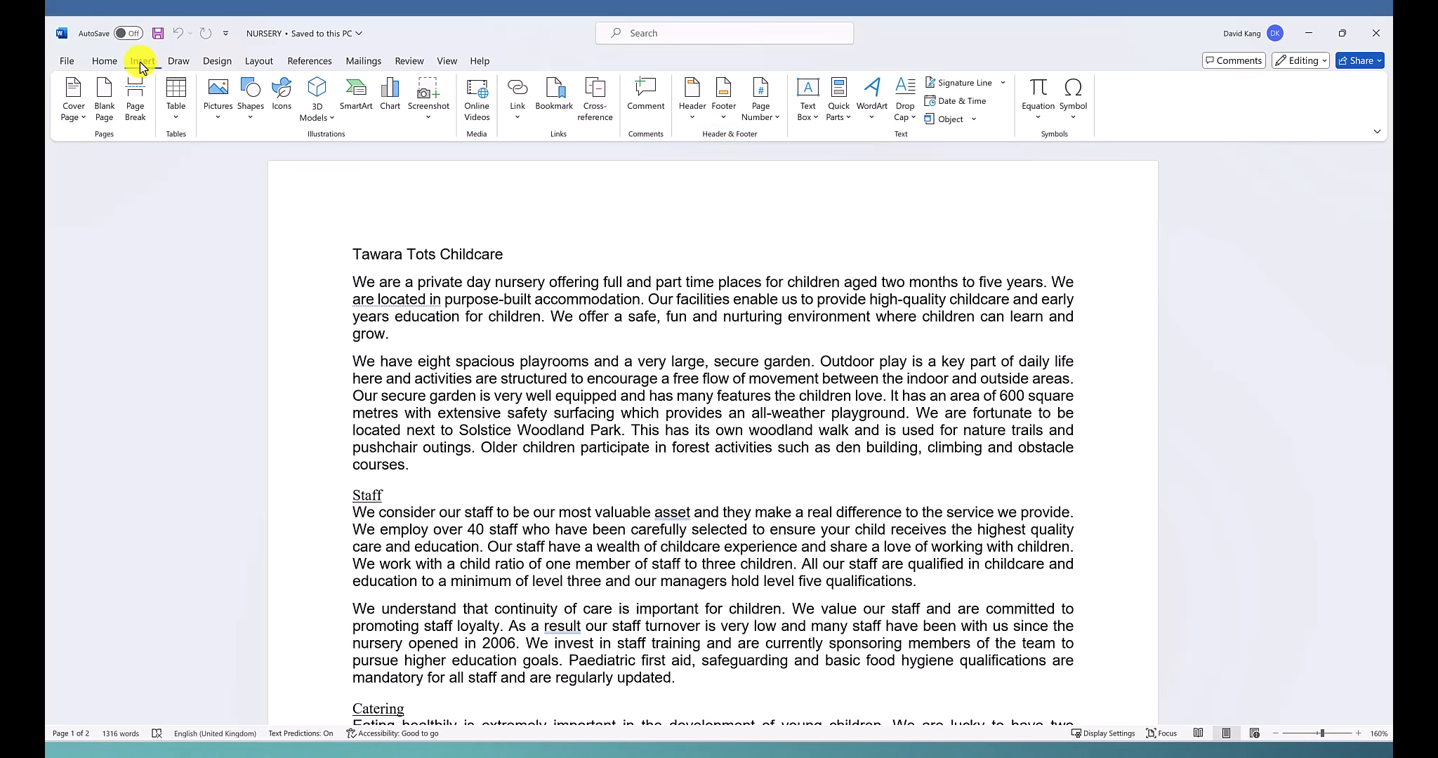
click(691, 112)
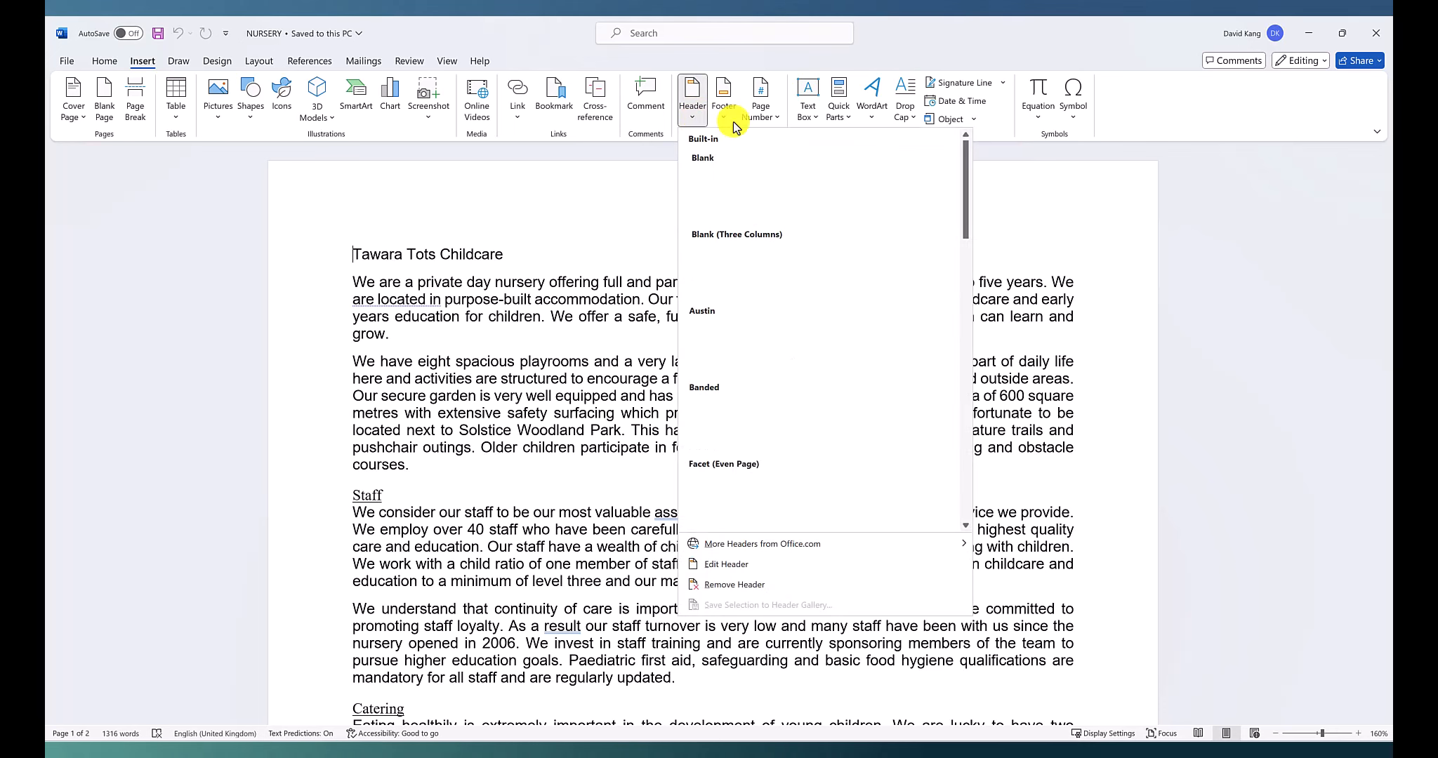
click(1055, 204)
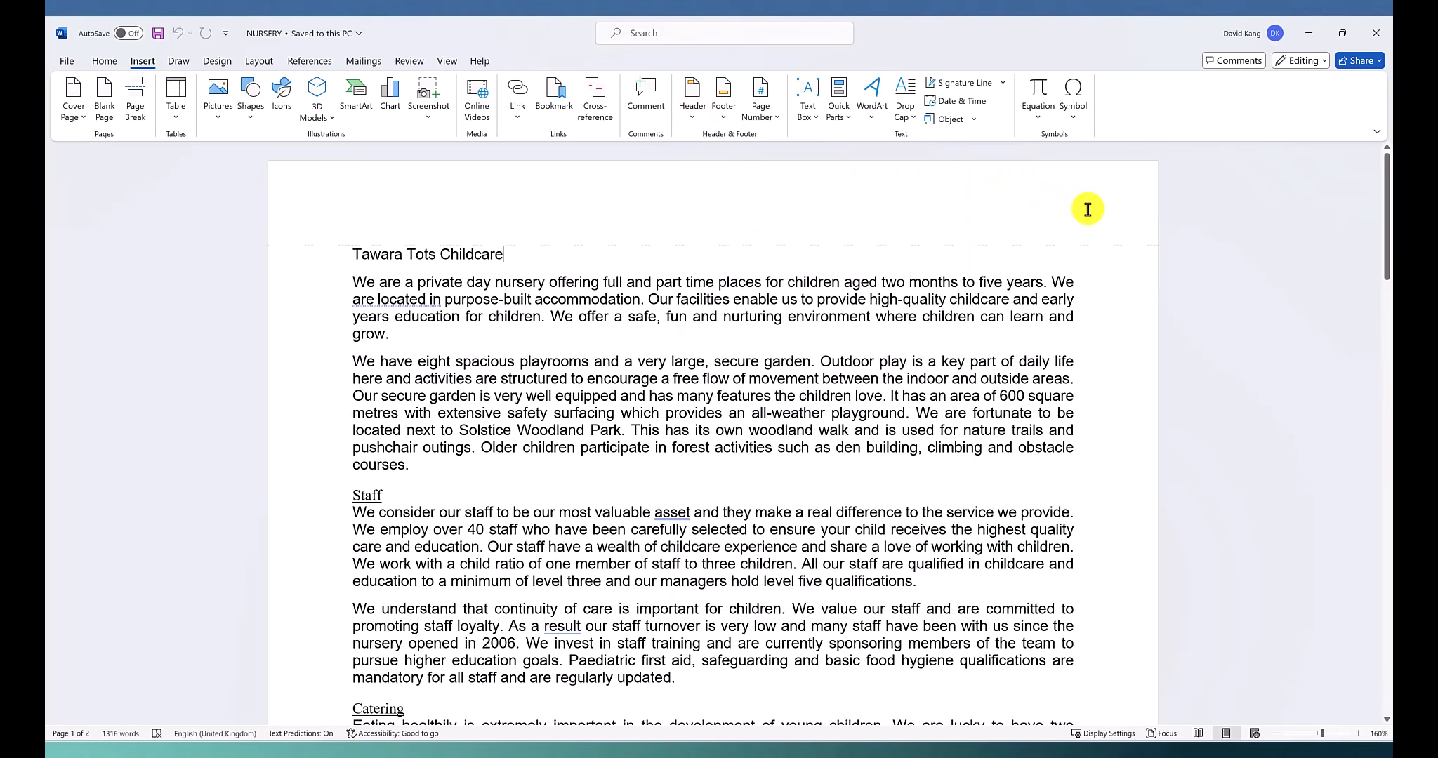
Open the first page's header area for editing and right-align its paragraph
double_click(1087, 205)
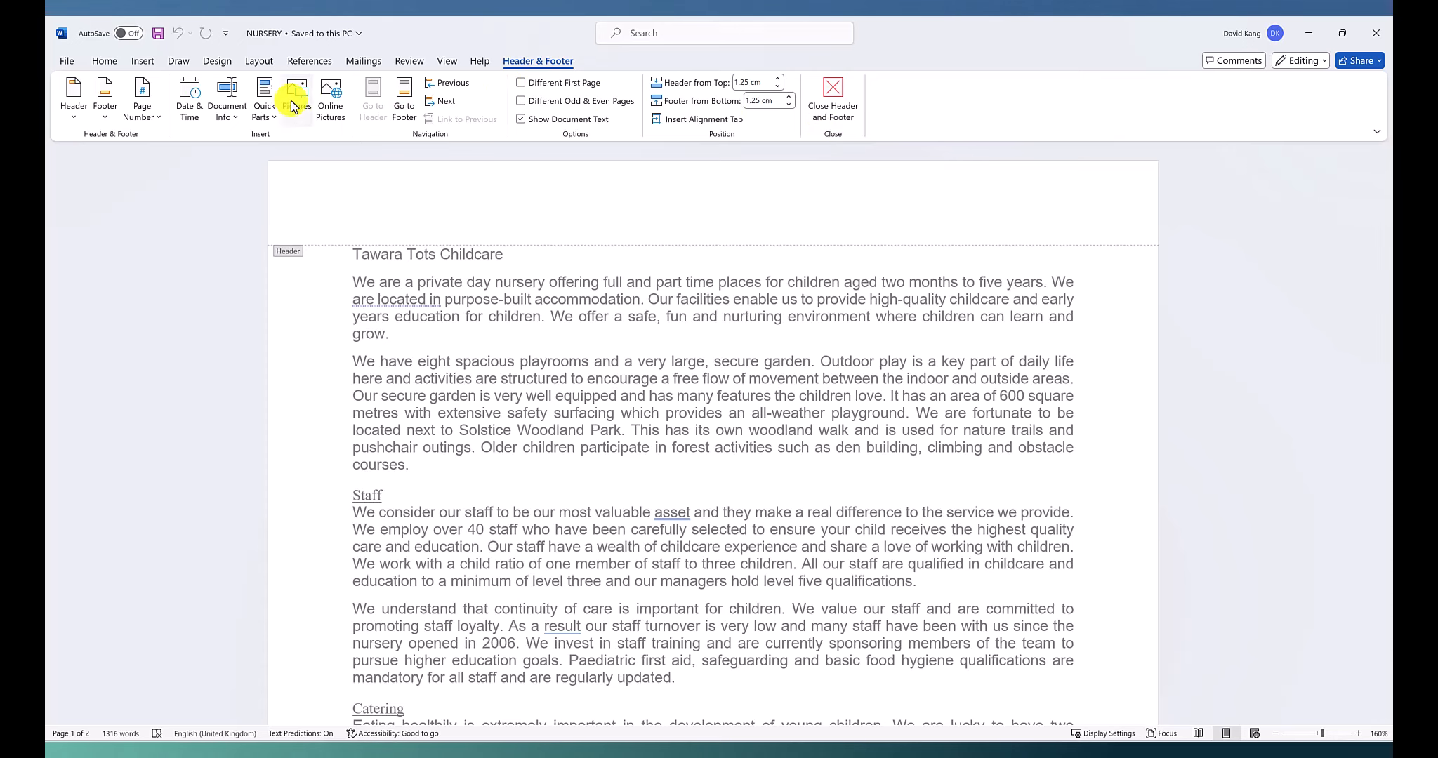
click(92, 61)
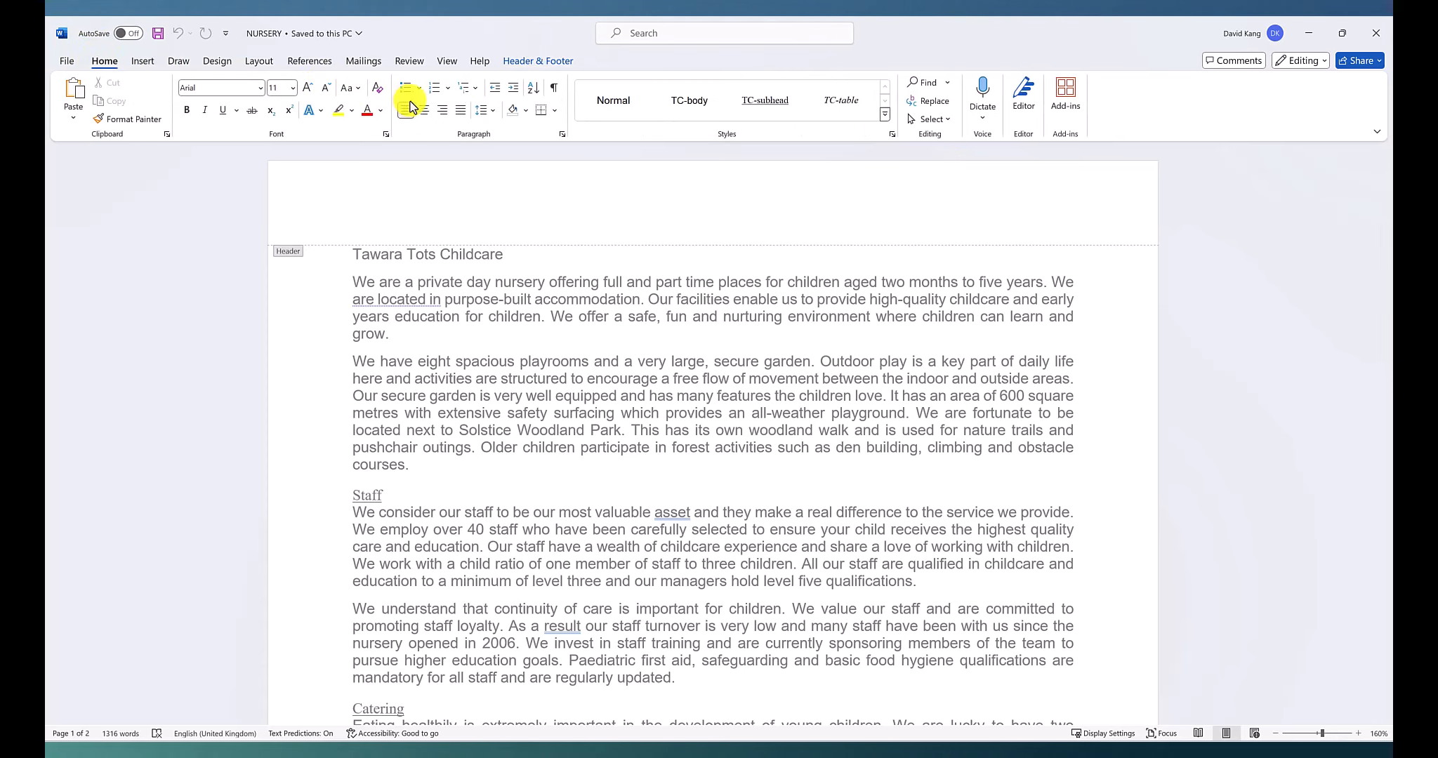
click(438, 113)
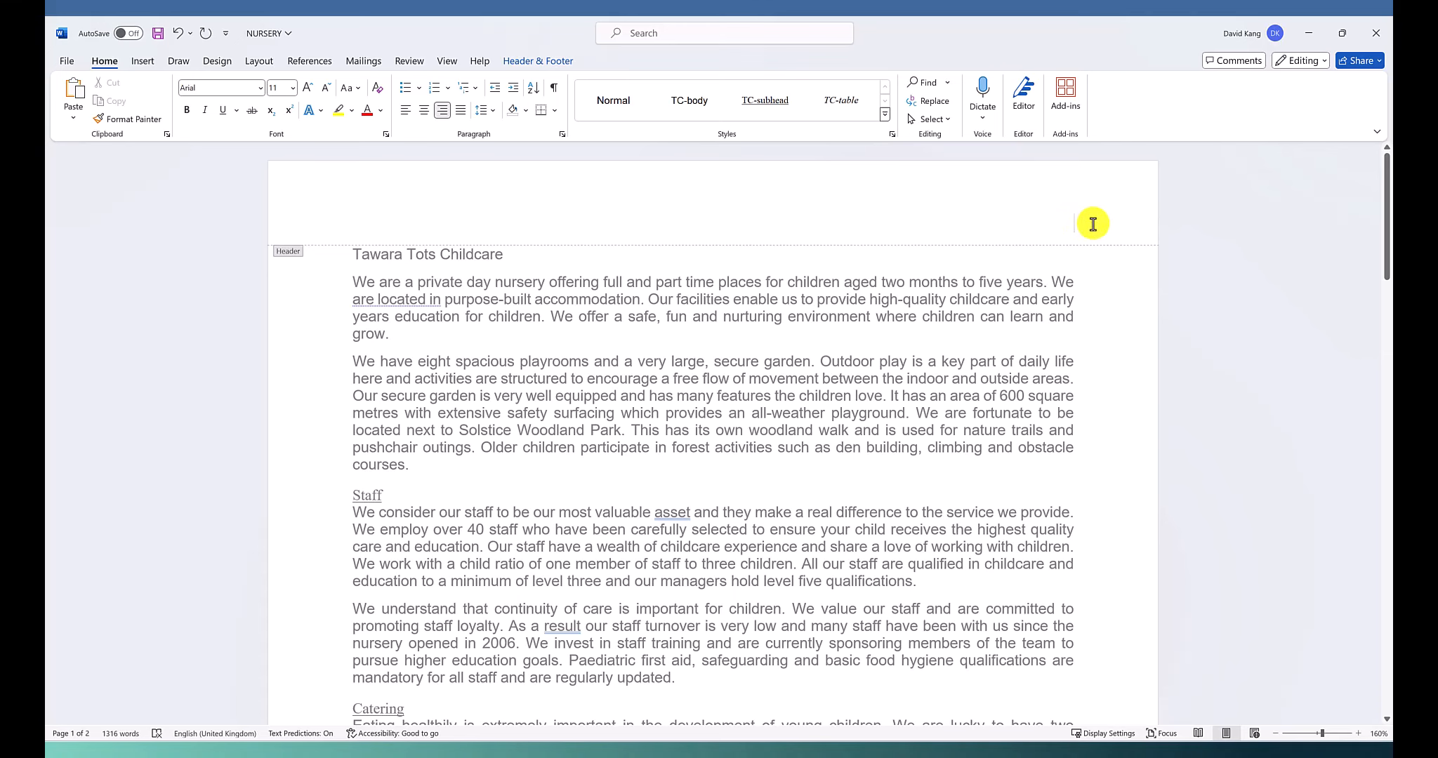
Switch to the exam paper in Edge, highlight the required header details in question 2 and dismiss the page-restore prompt
key(alt+Tab)
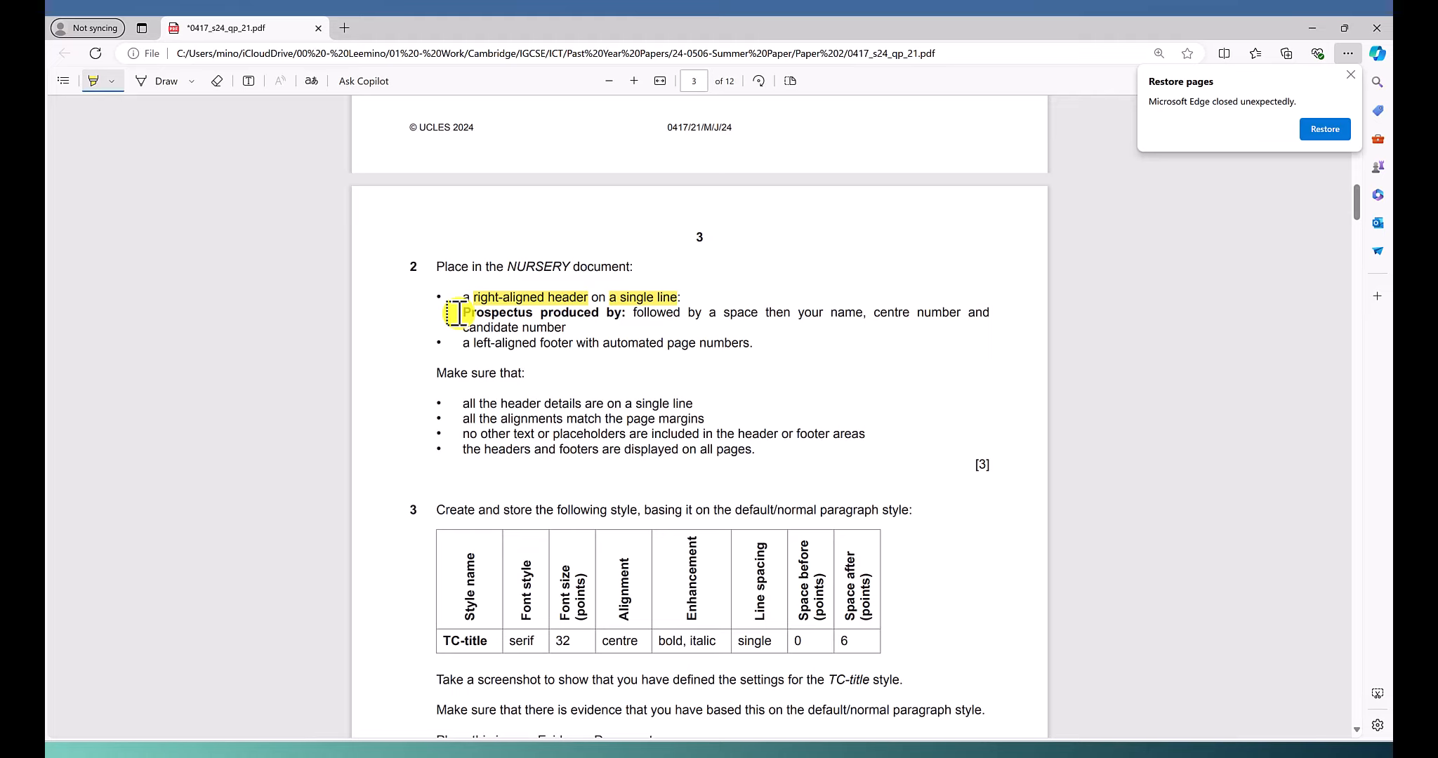
drag(458, 306, 626, 315)
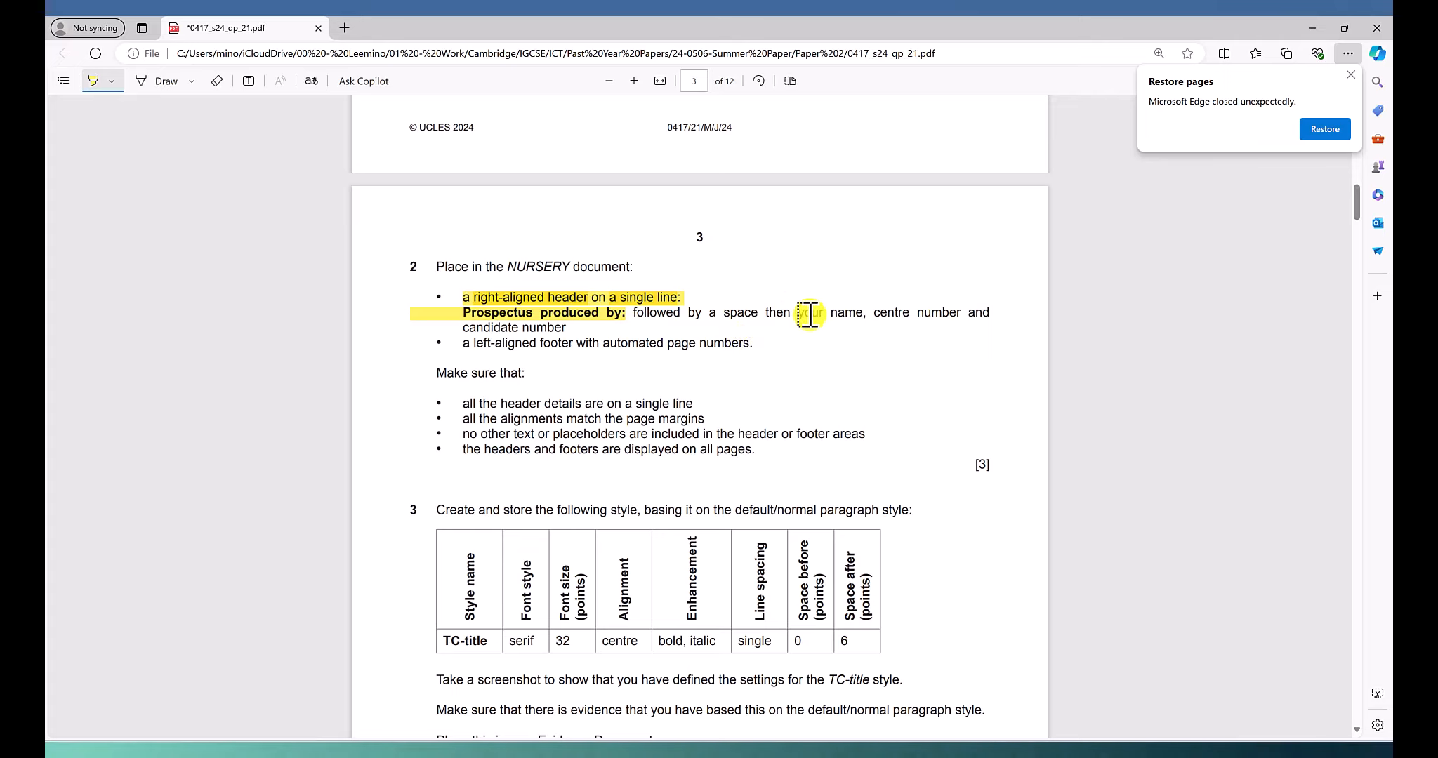
drag(798, 313, 845, 313)
drag(590, 331, 469, 327)
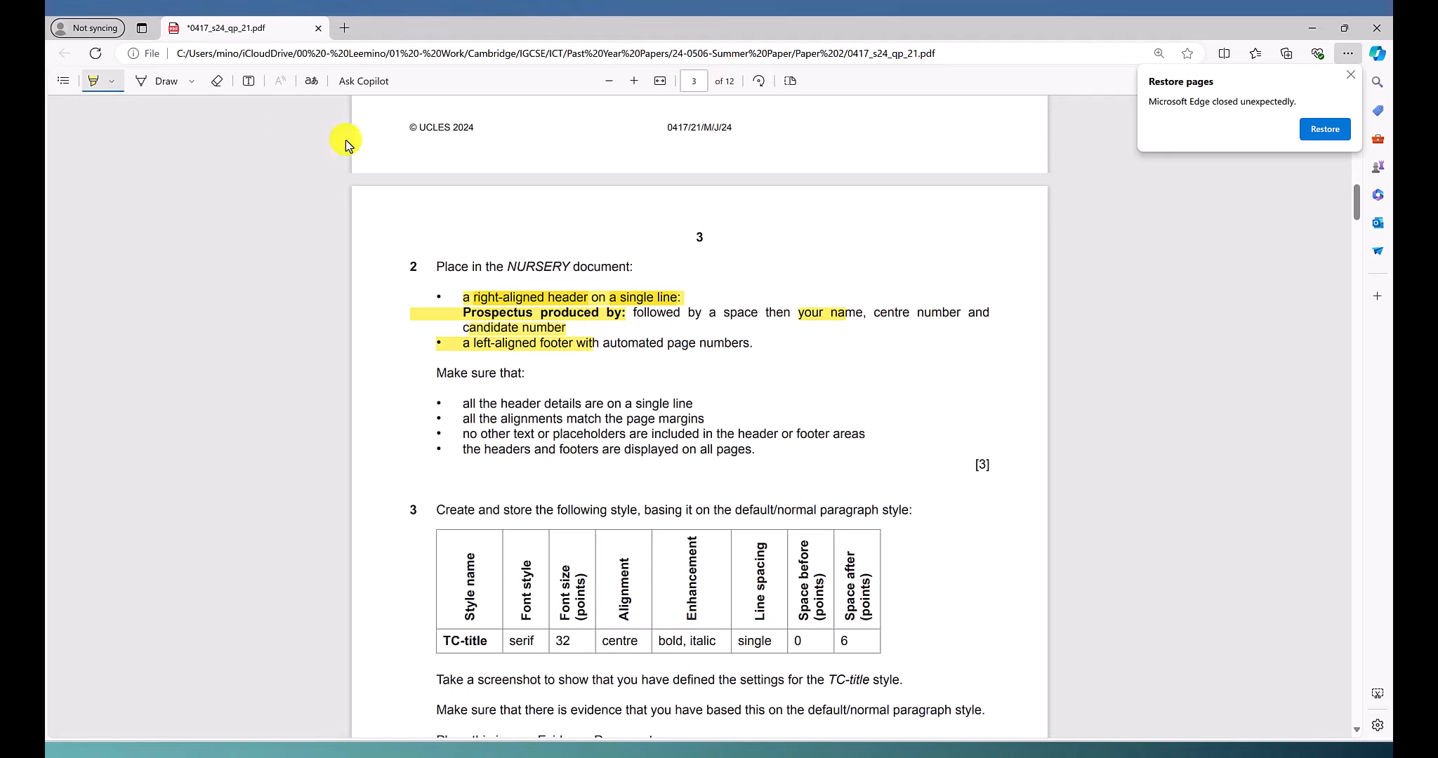
click(1351, 74)
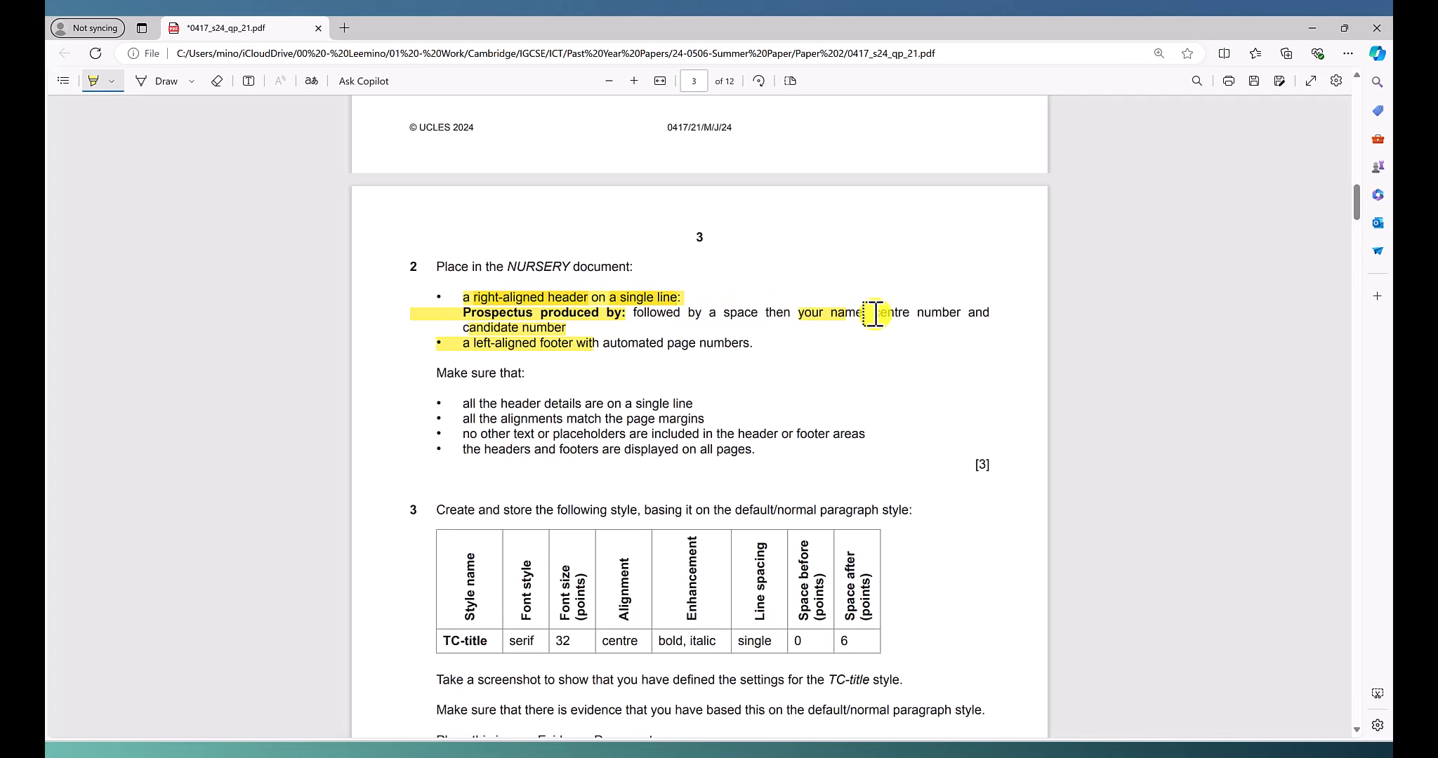
Return to the NURSERY document in Word and enter "Prospectus produced by" in the header, checking the spelling against the exam paper
key(alt+Tab)
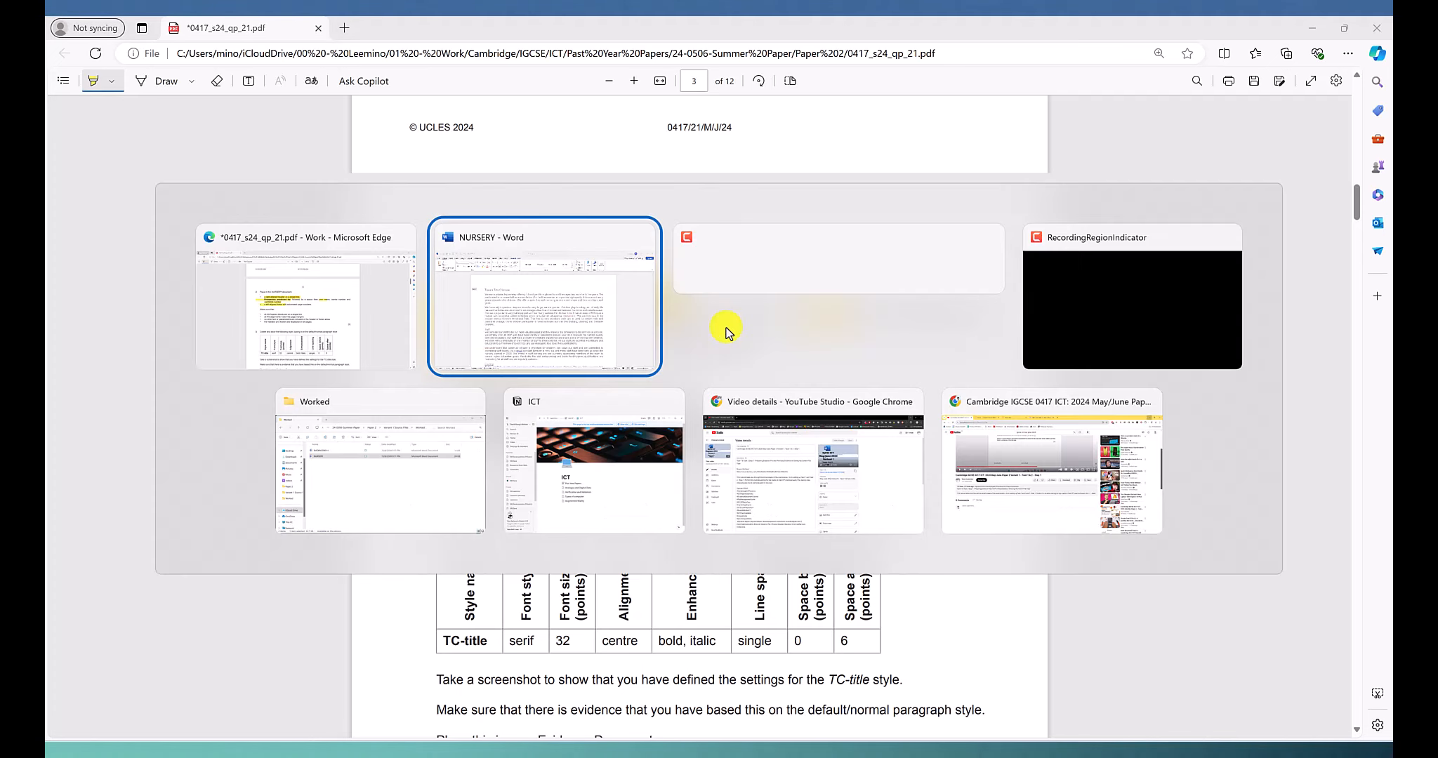
text(p)
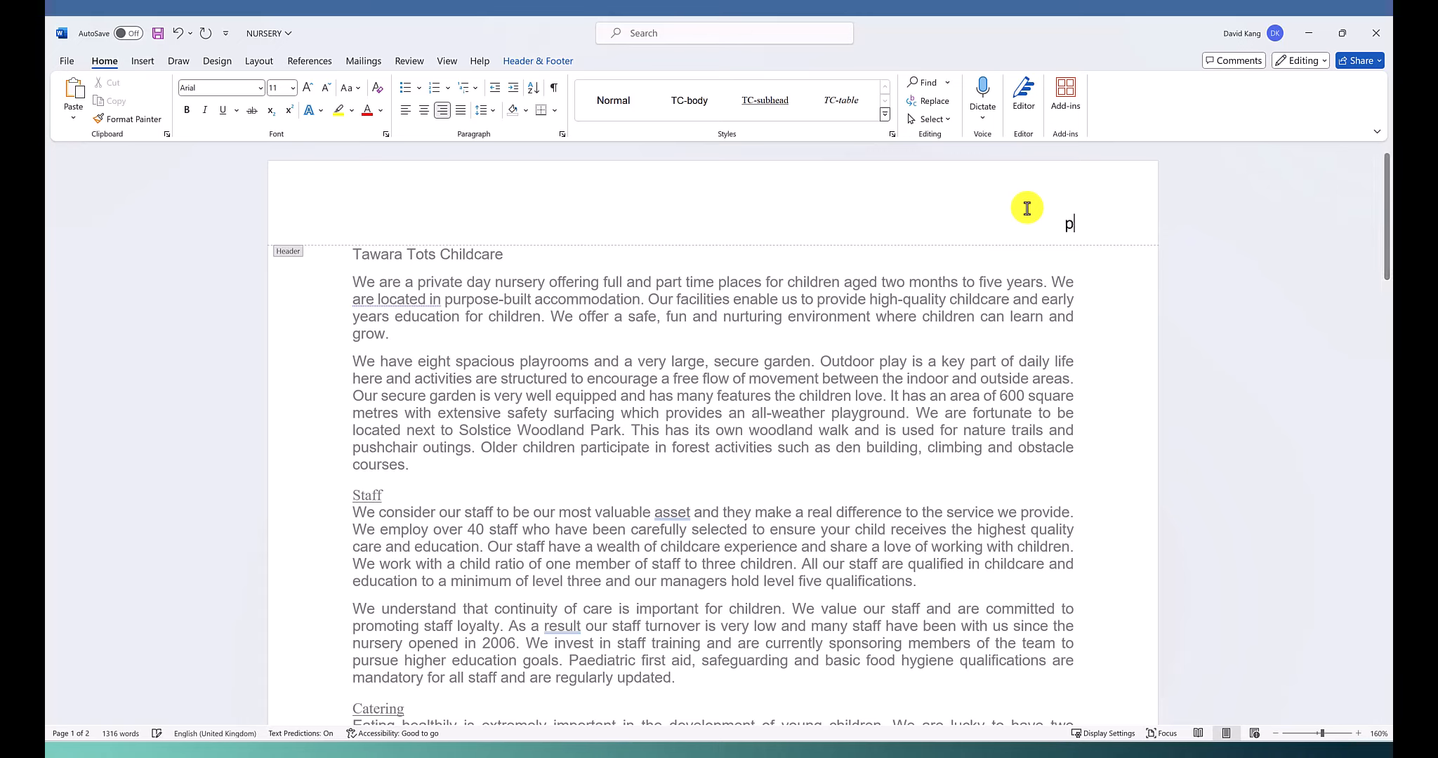
text(rope)
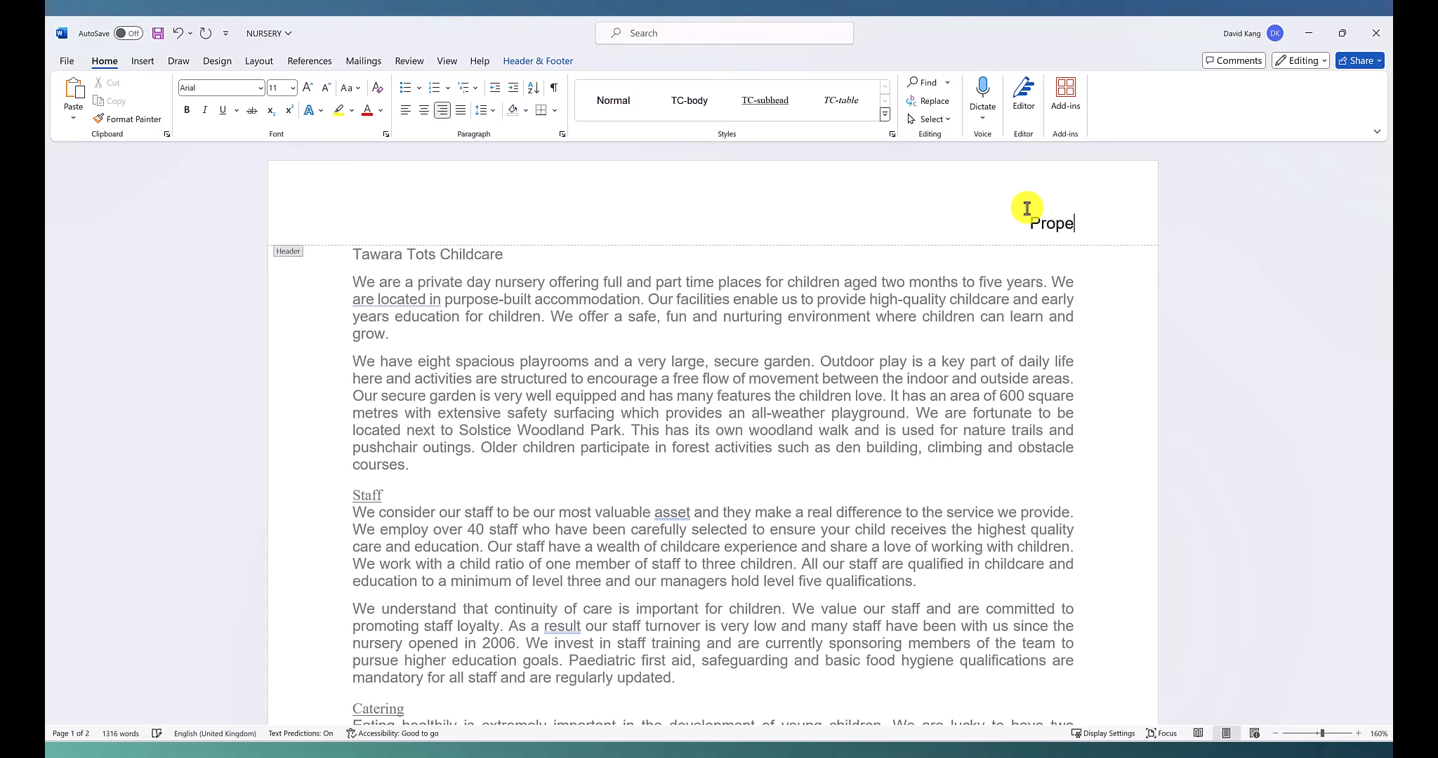
text(ctus)
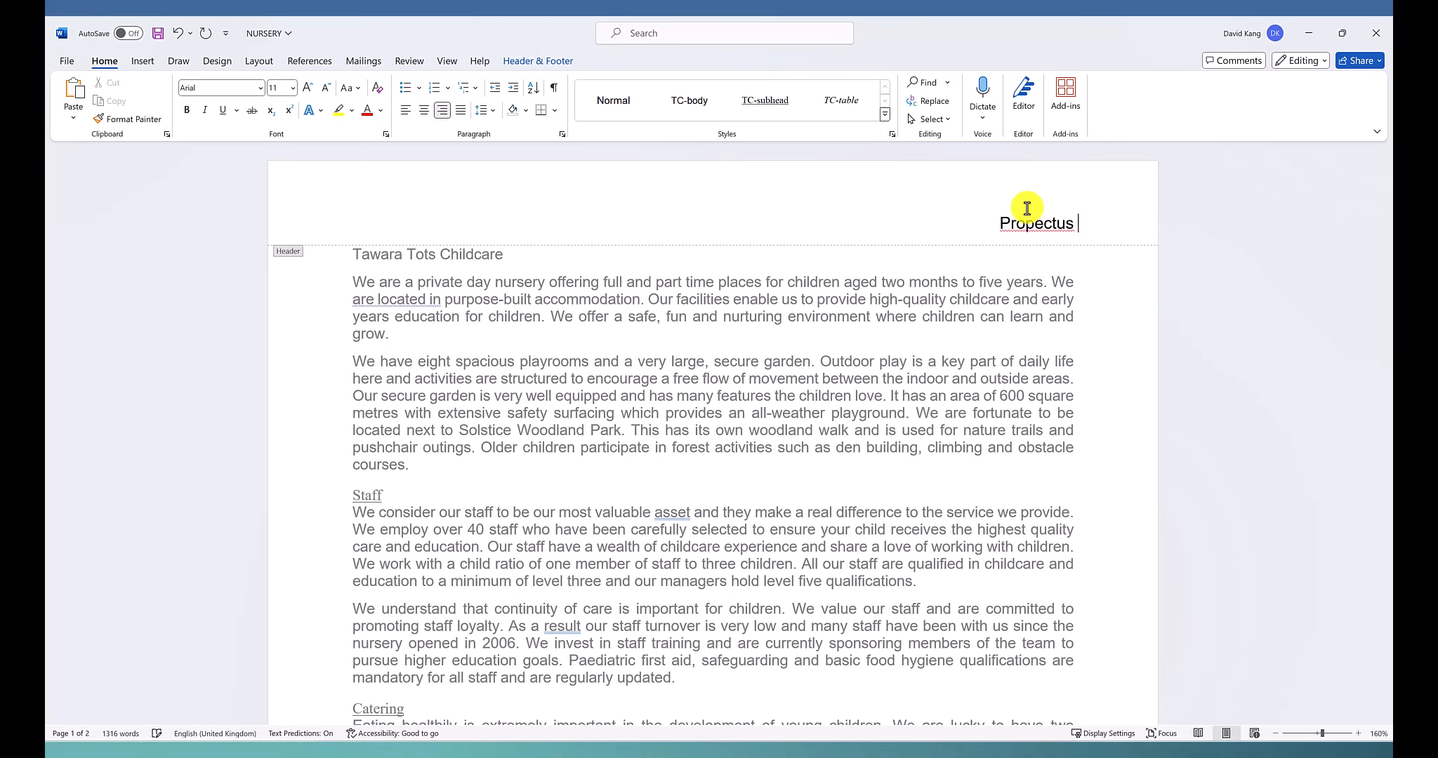
key(alt+Tab)
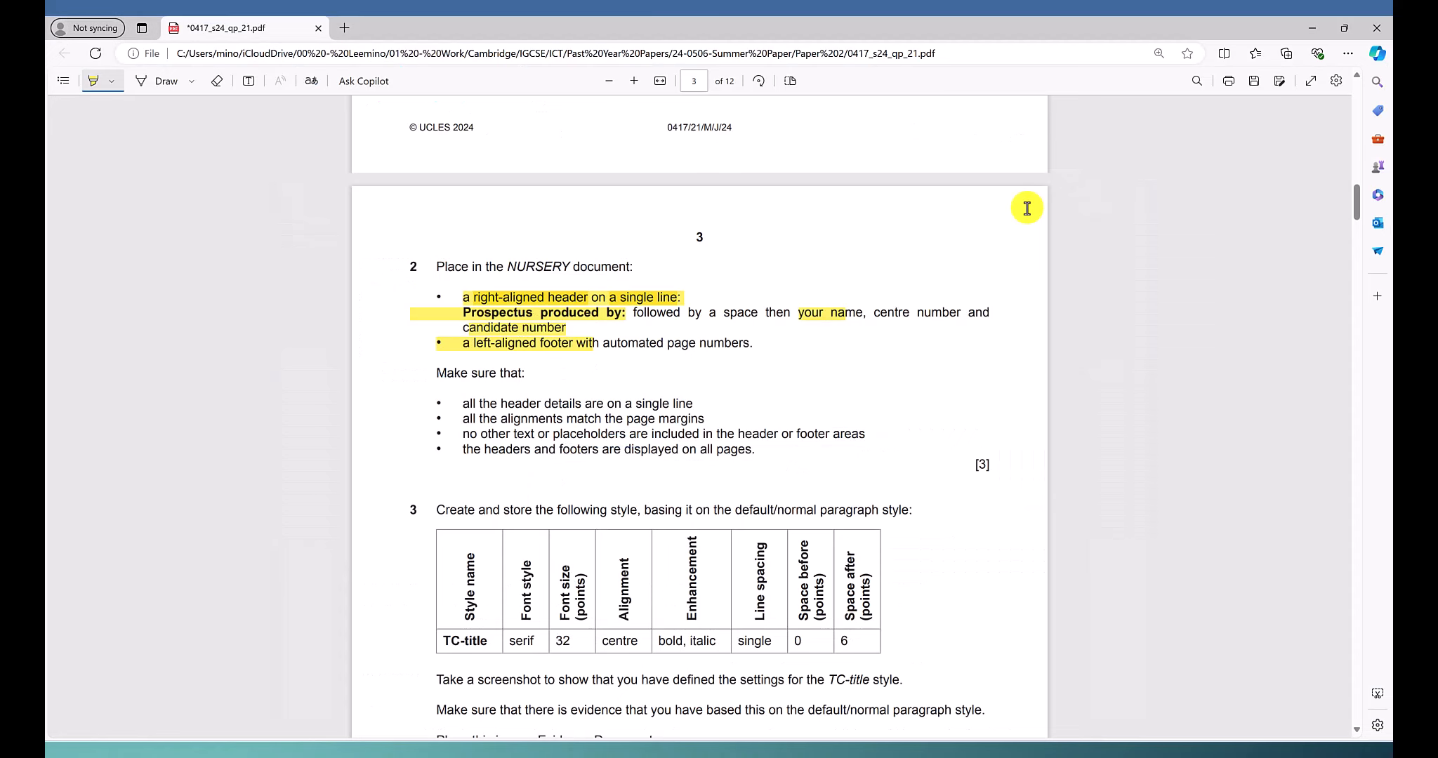
key(alt+Tab)
key(BackSpace)
key(BackSpace)
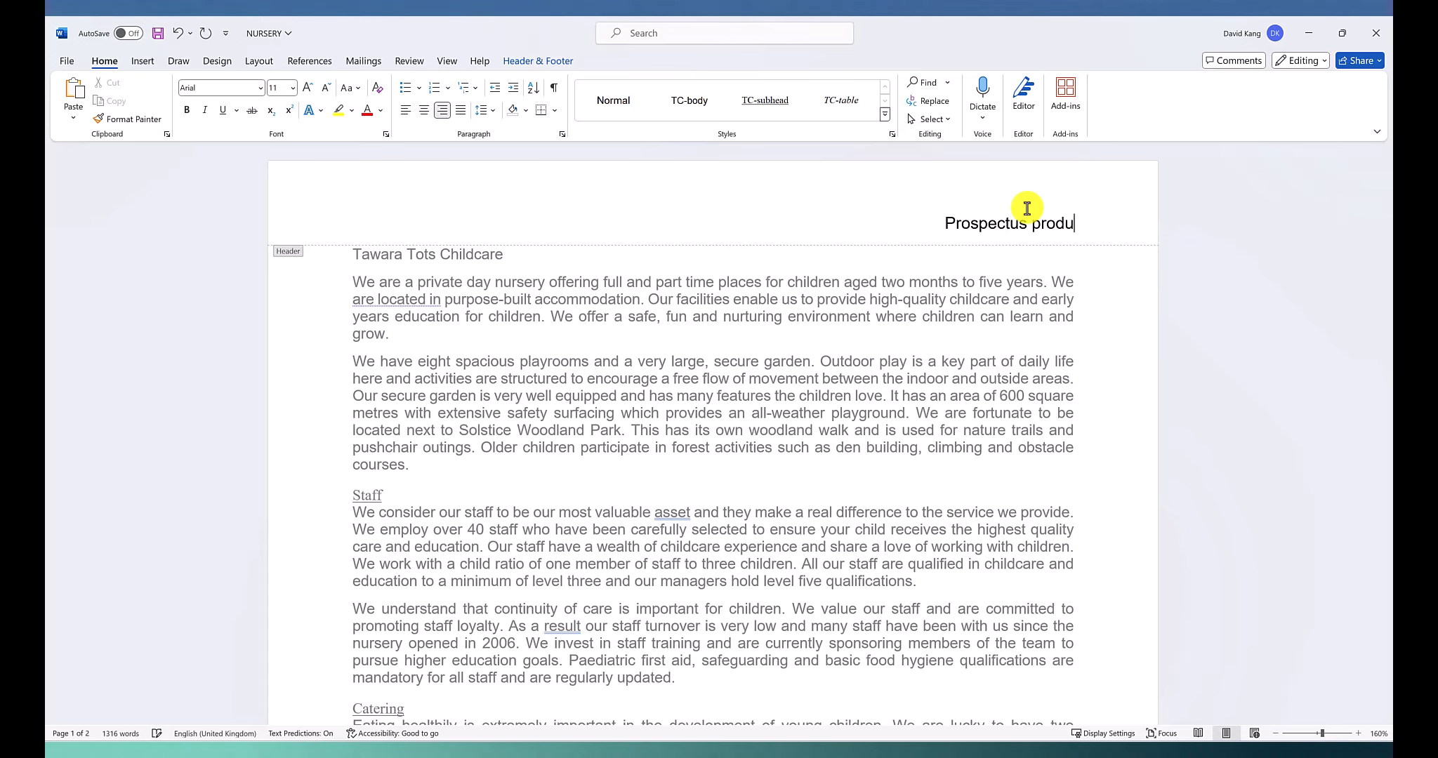
text(ced by)
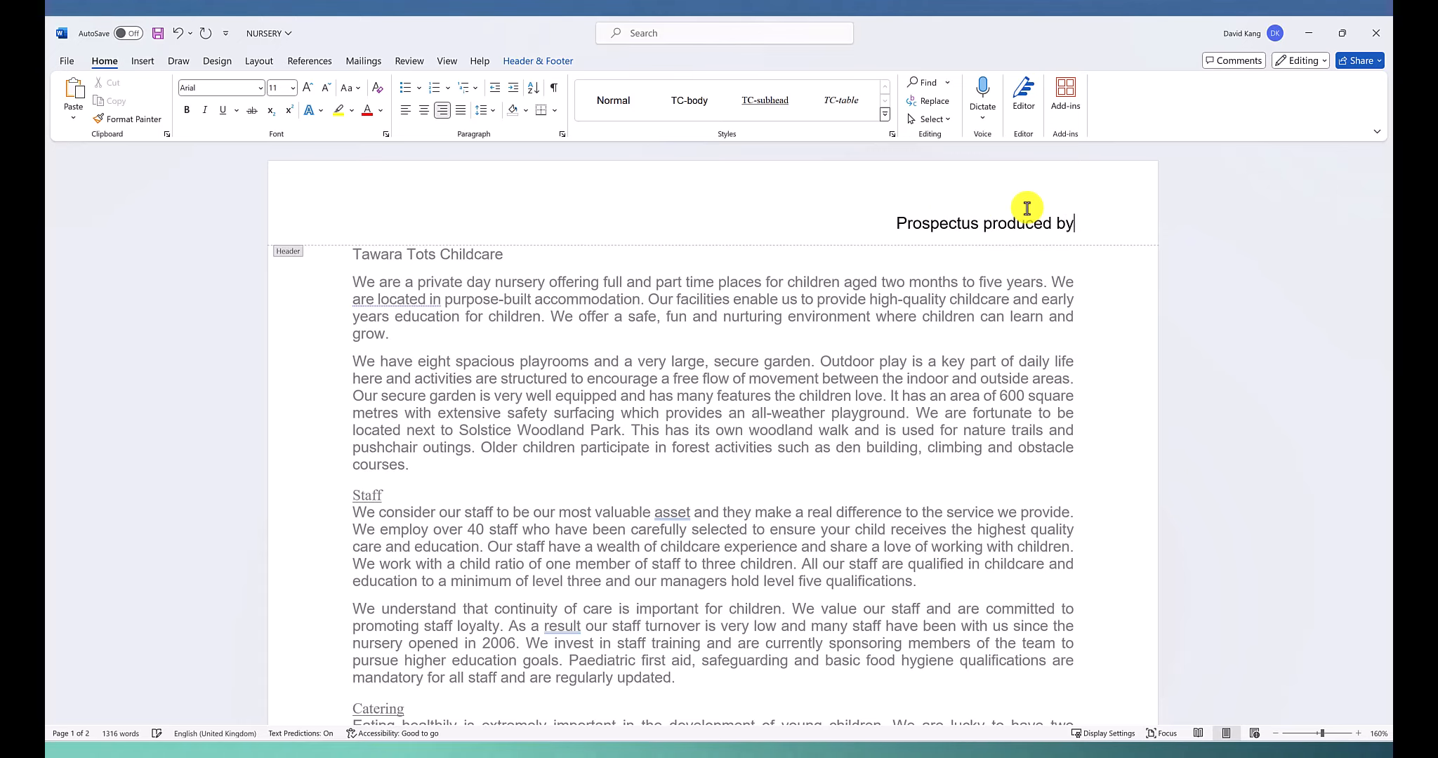
text(: Davdi)
Complete the header line with a colon and a space, then the candidate's name, centre number and candidate number separated by commas
key(BackSpace)
key(BackSpace)
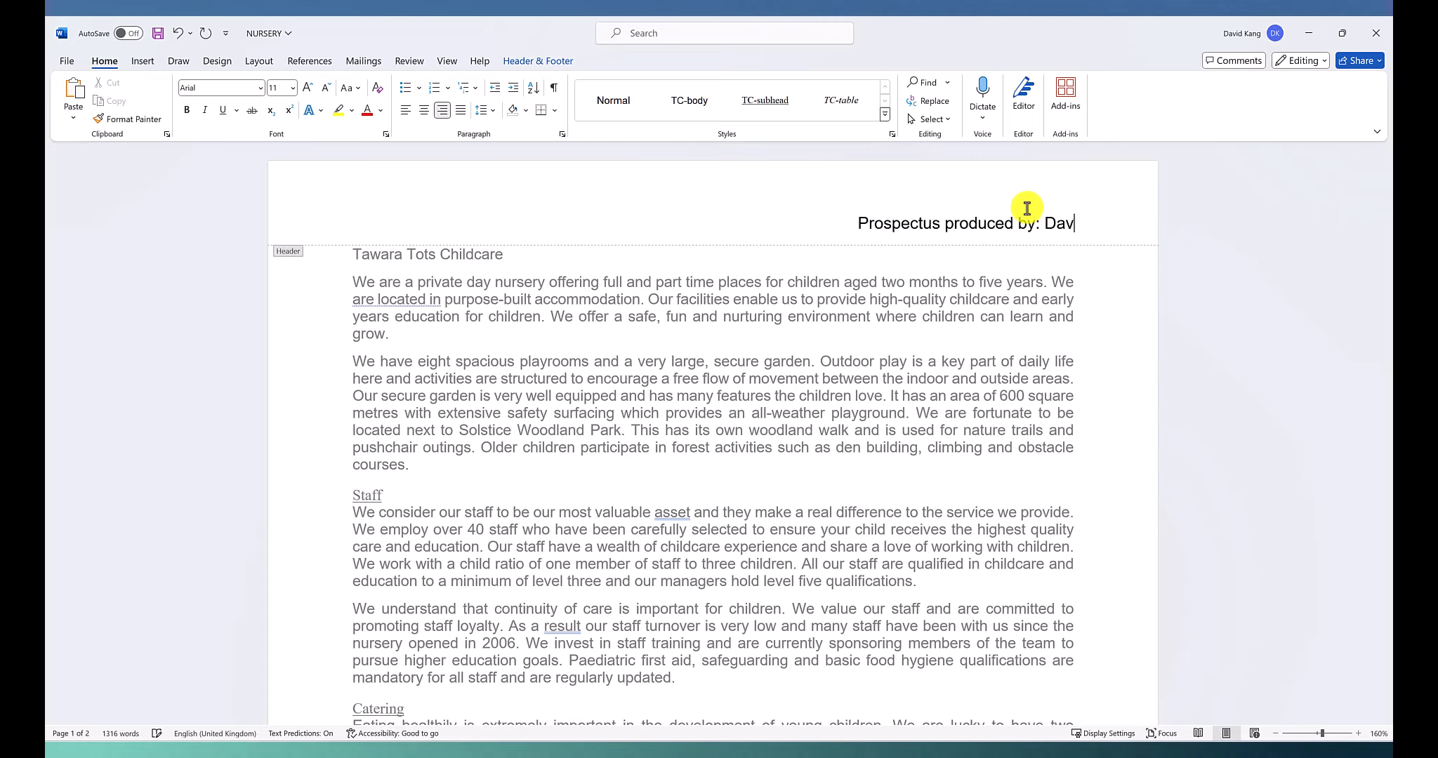
text(od)
key(BackSpace)
key(BackSpace)
text(id, )
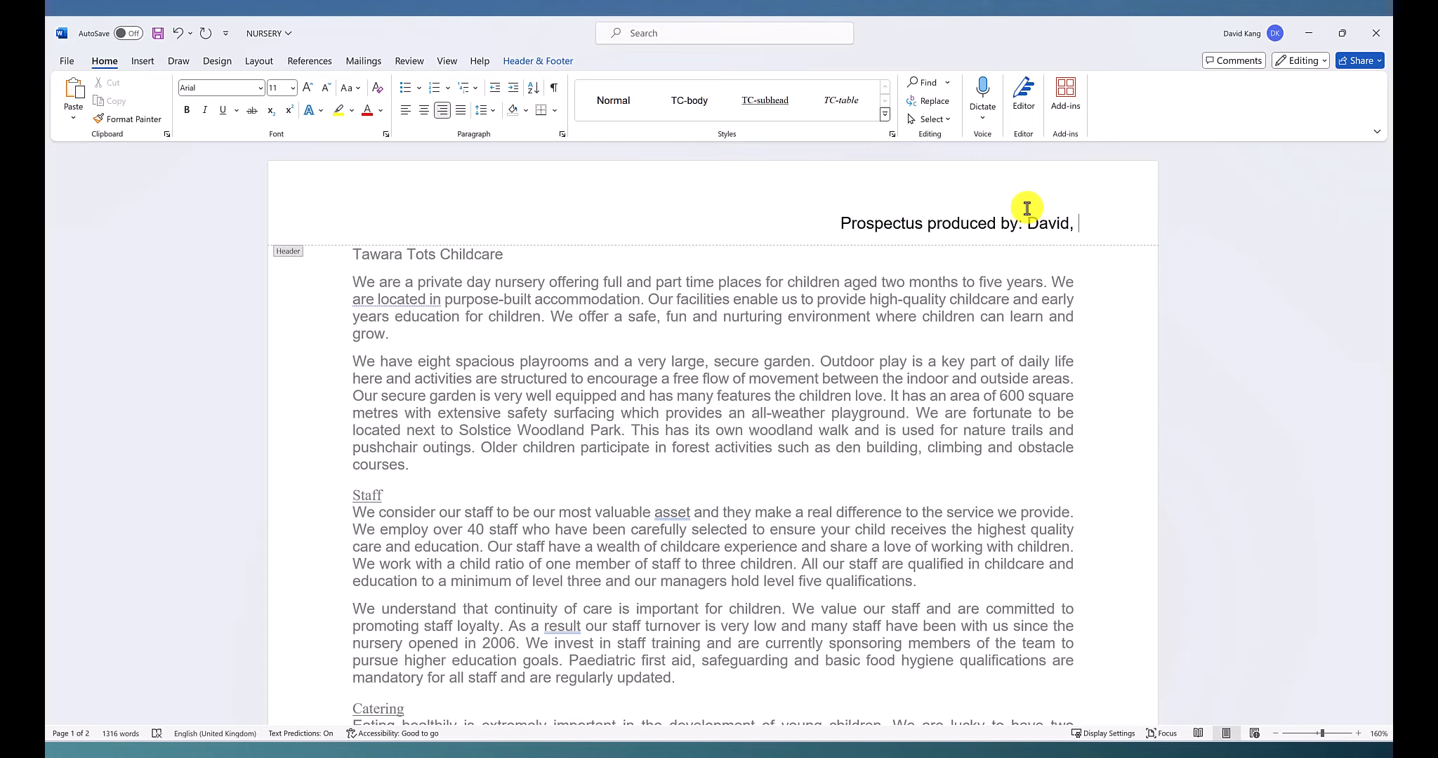
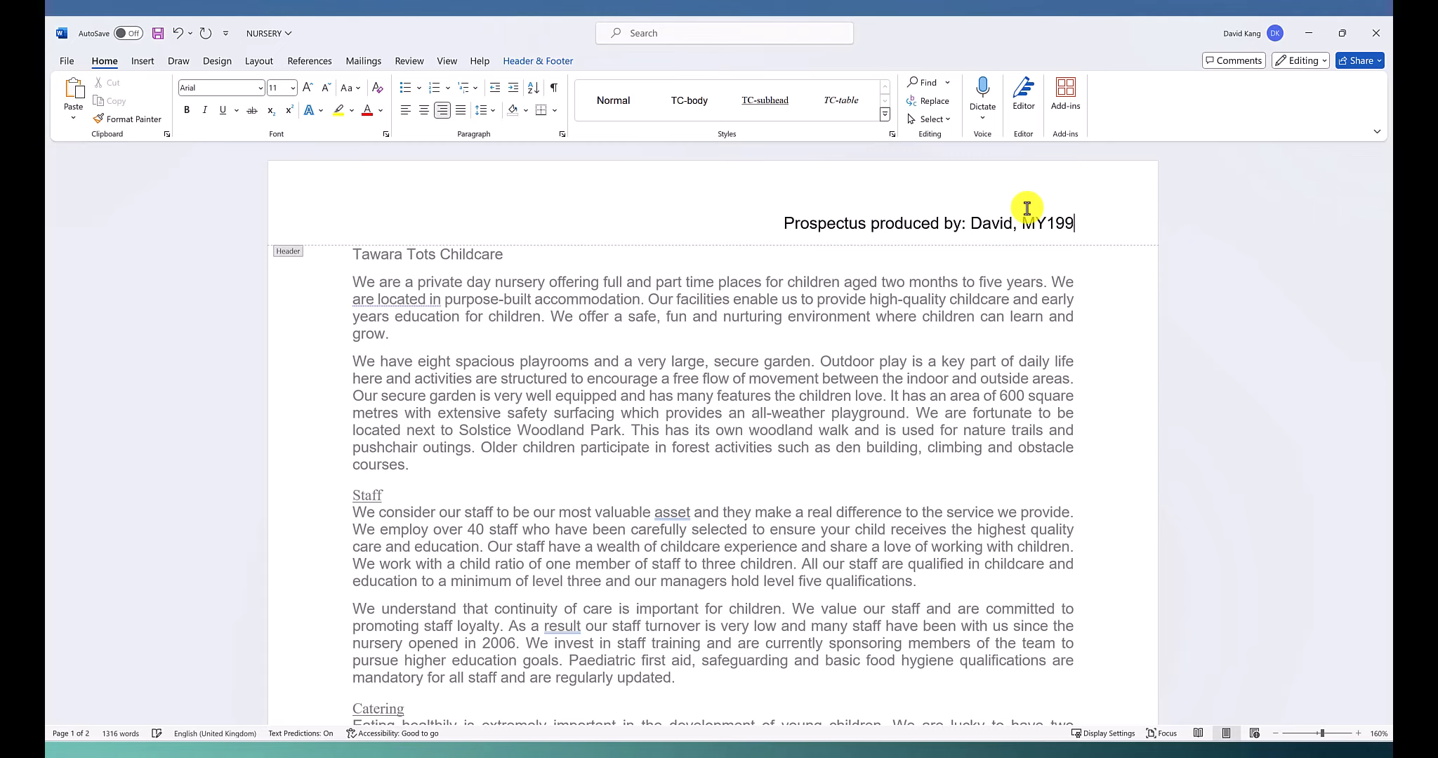
text(, )
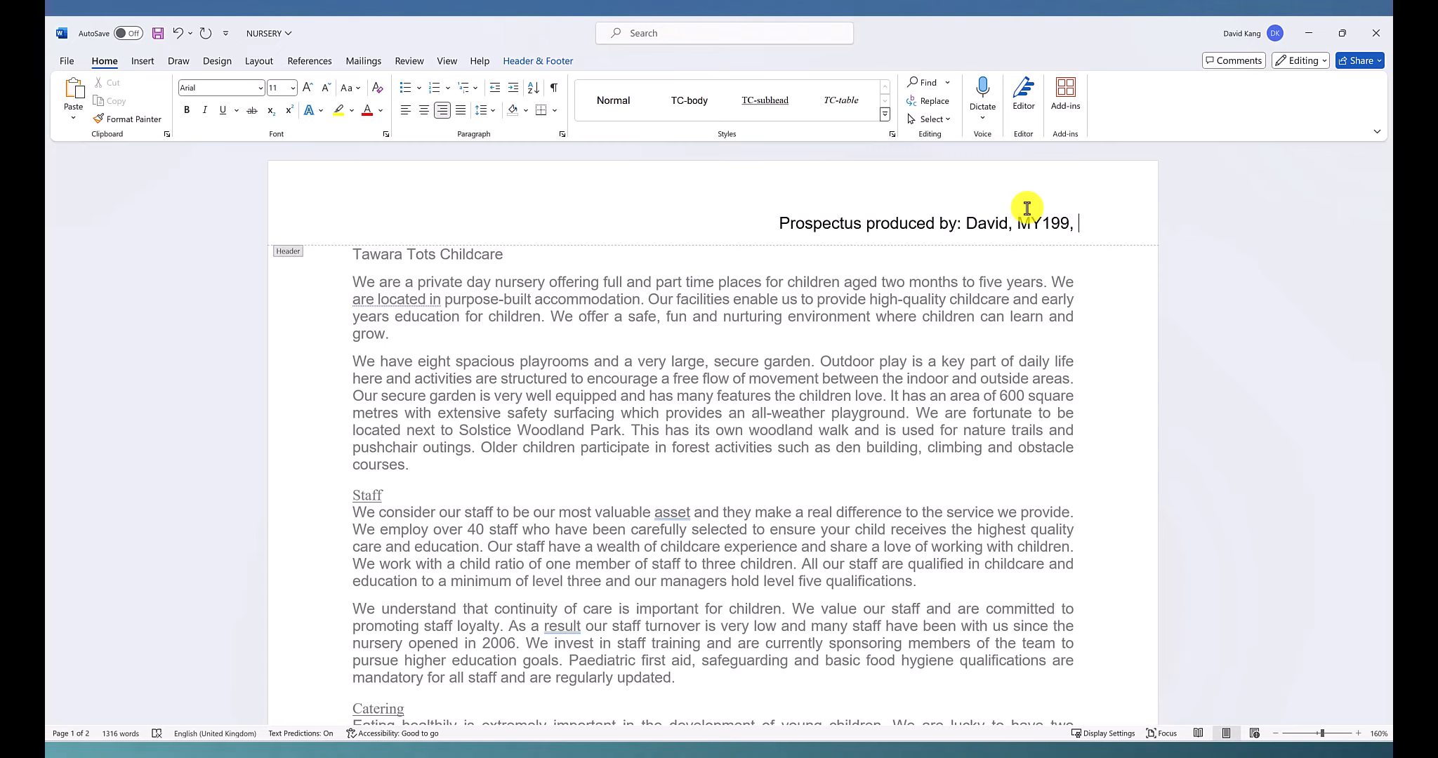
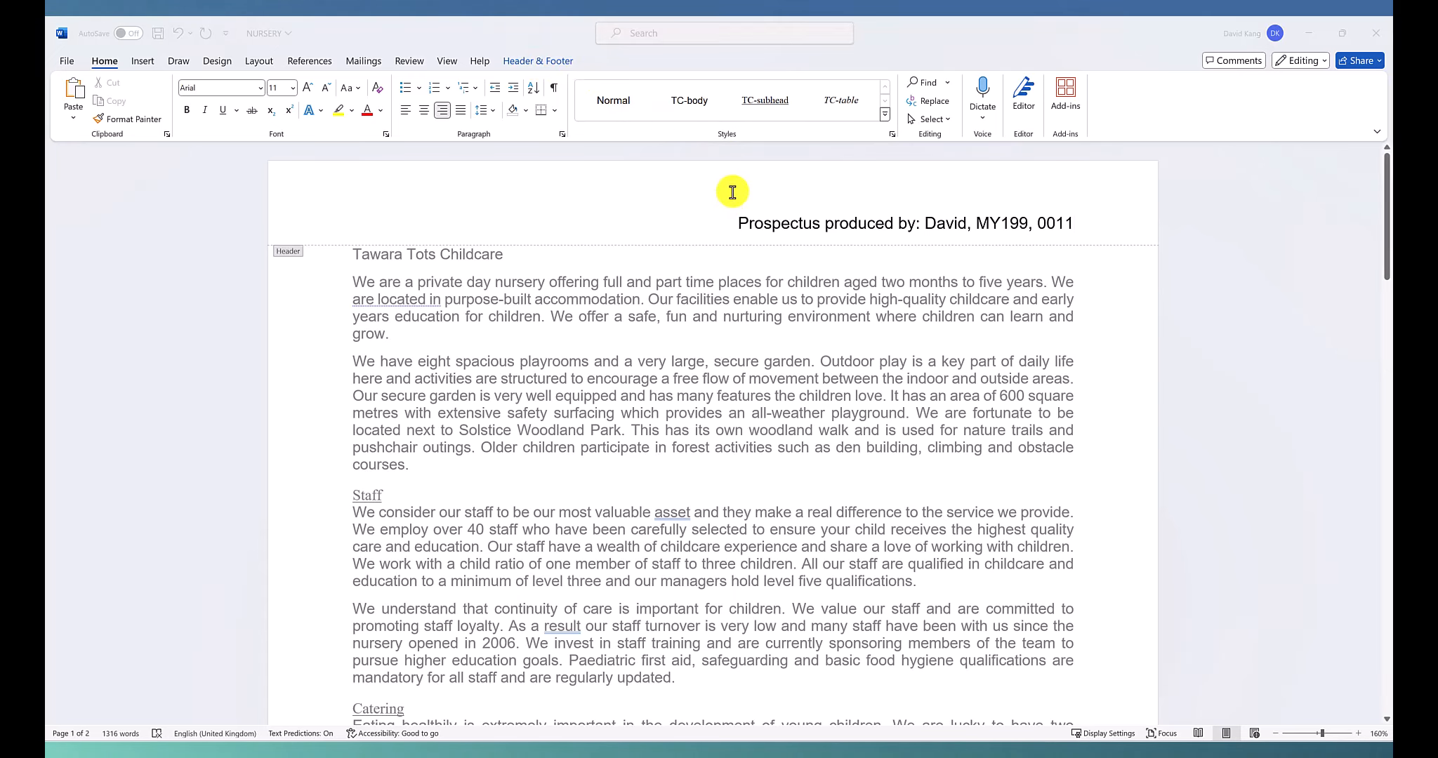
Switch to the exam paper in Edge and check the header wording required in question 2
key(alt+Tab)
click(464, 315)
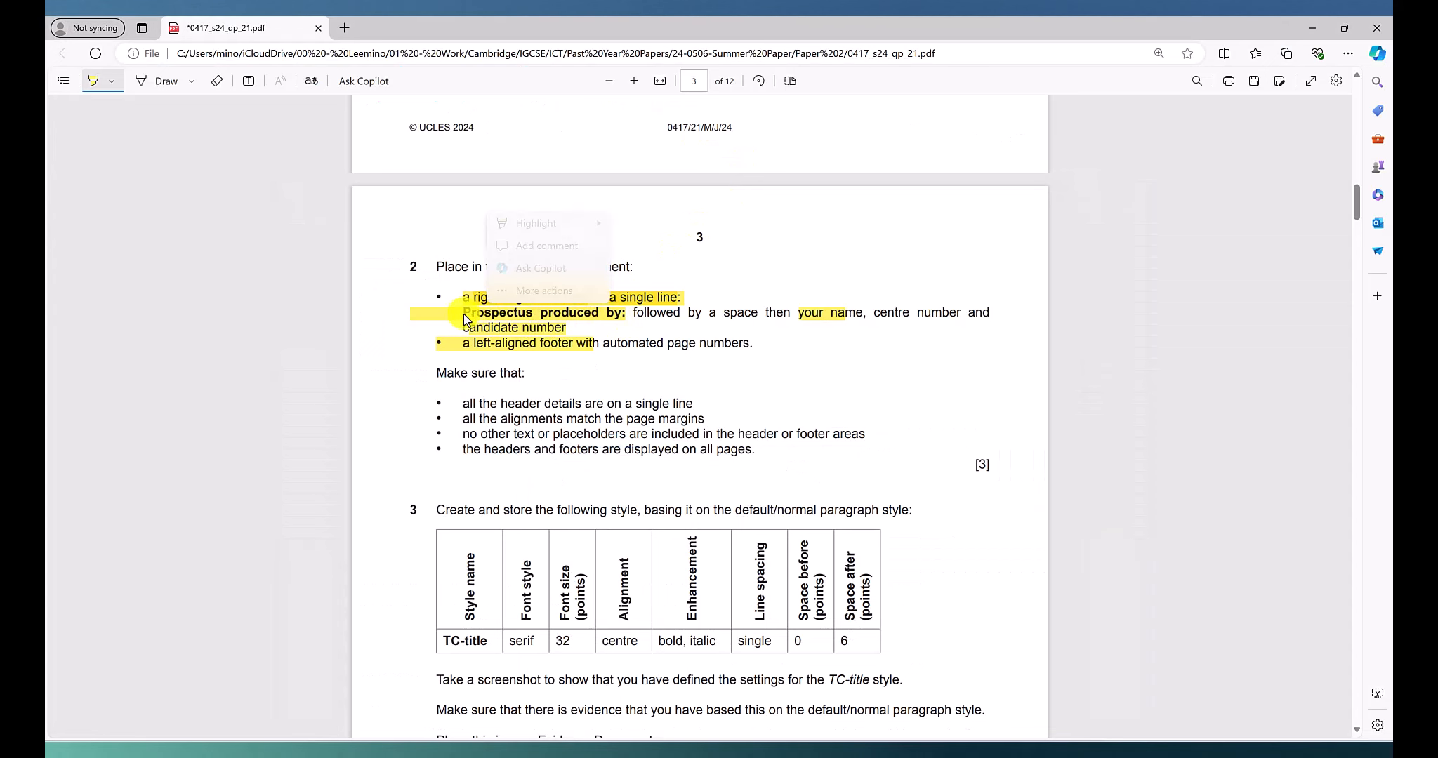
click(462, 314)
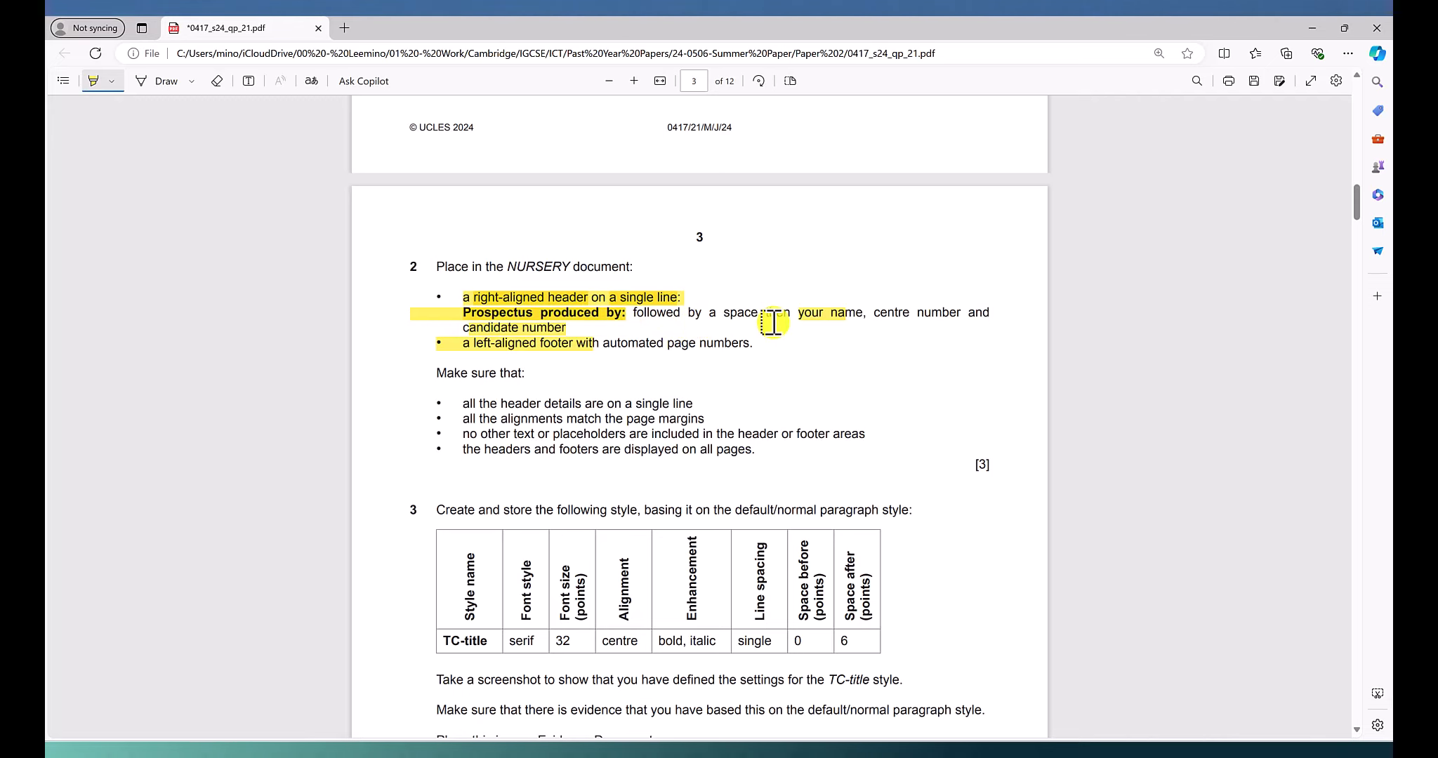
Return to the NURSERY document in Word and make the header text "Prospectus produced by:" bold, checking it against the exam paper
key(alt+Tab)
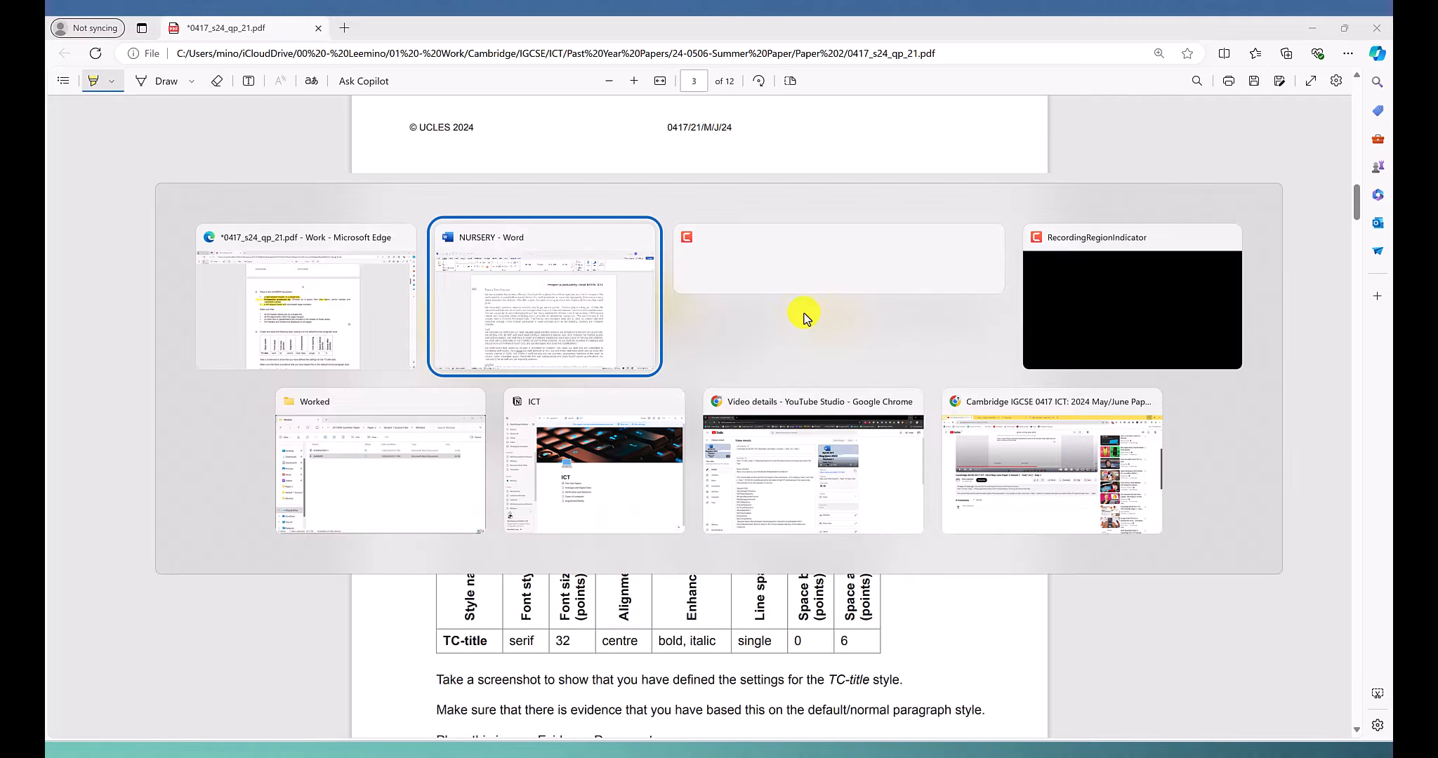
drag(924, 218, 751, 215)
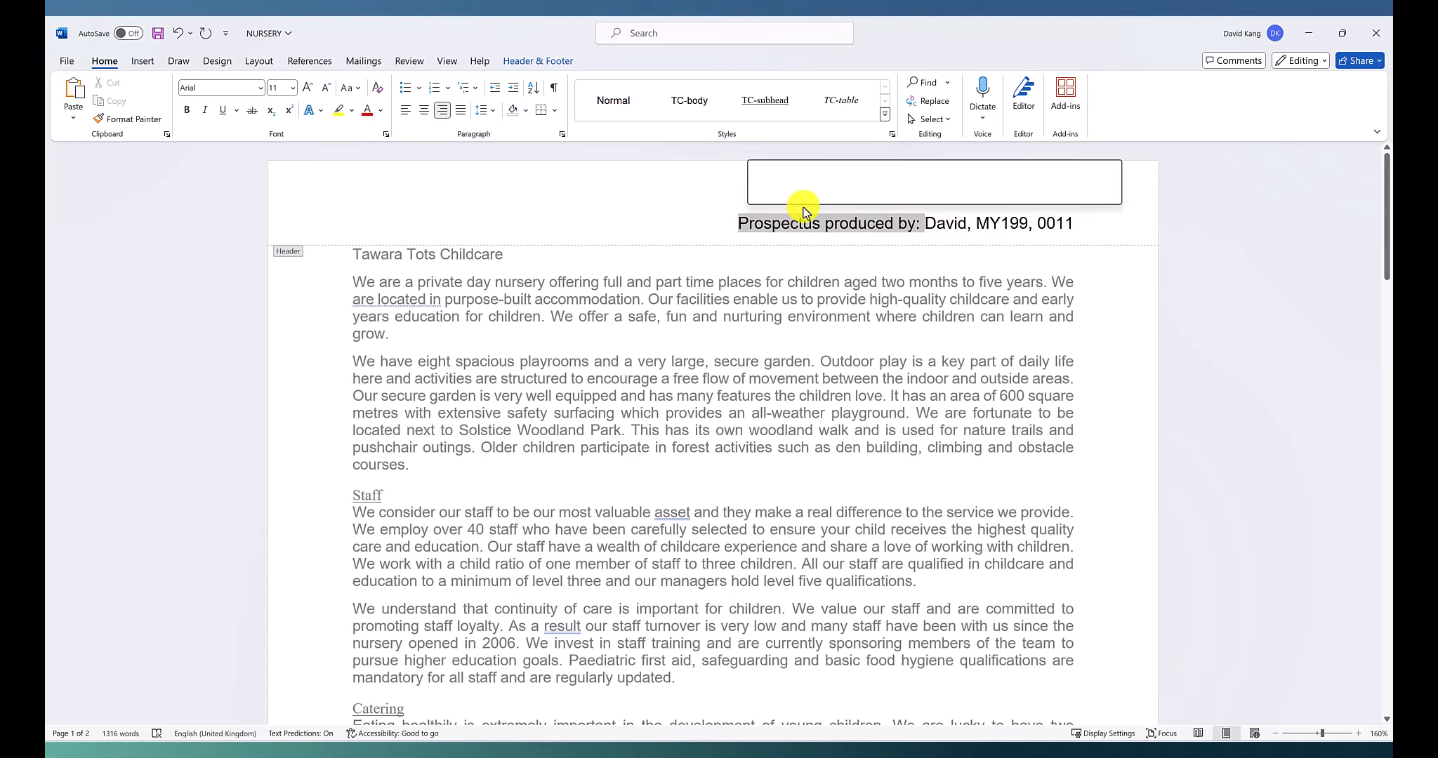
key(alt+Tab)
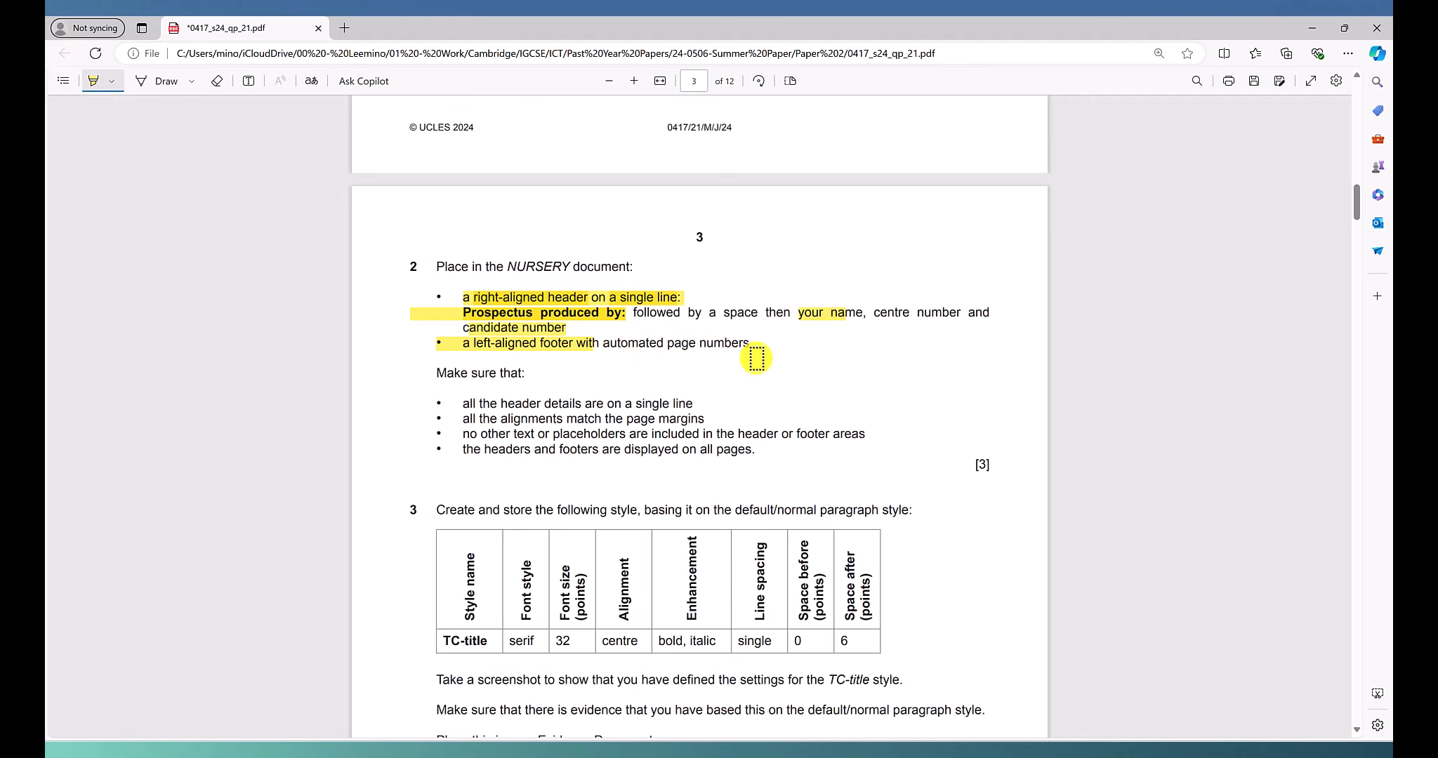
key(alt+Tab)
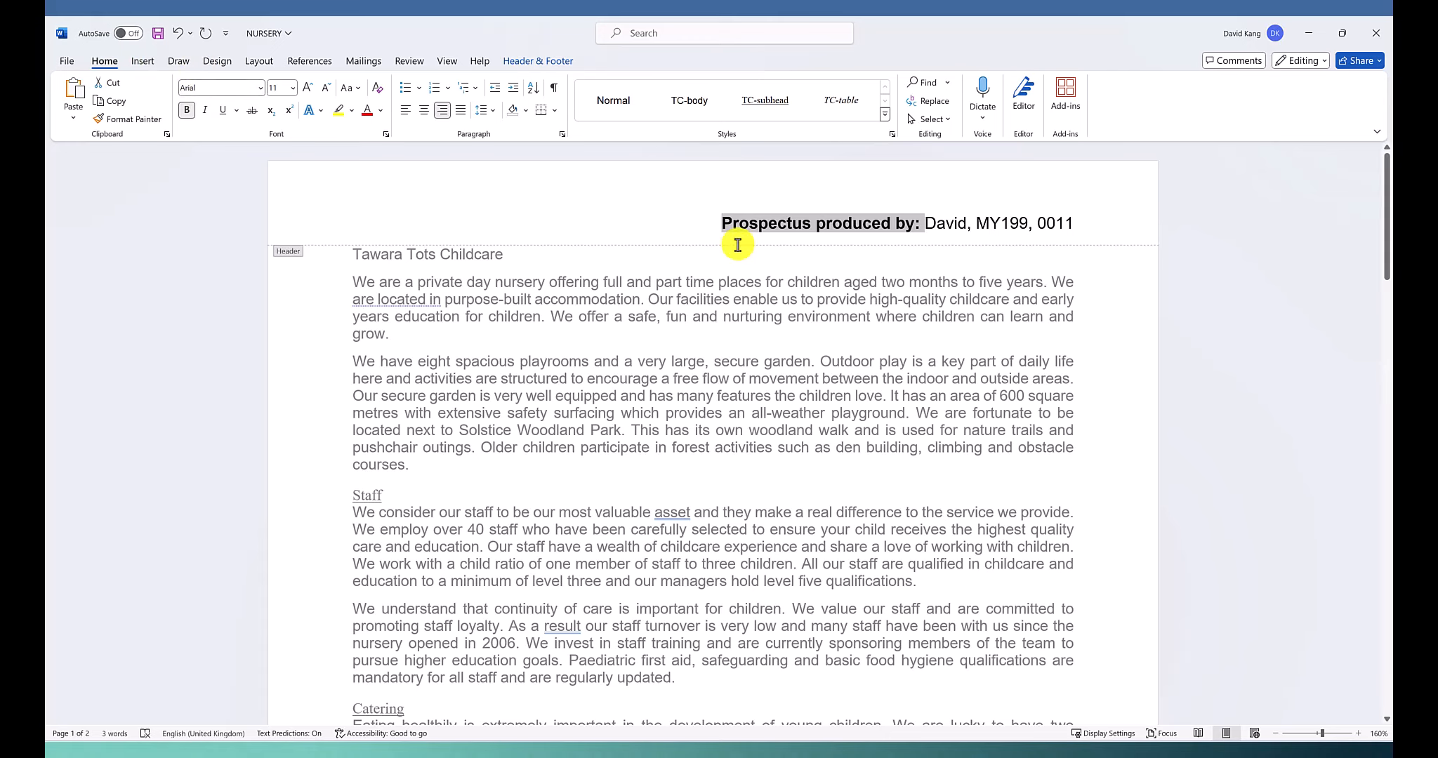
click(768, 223)
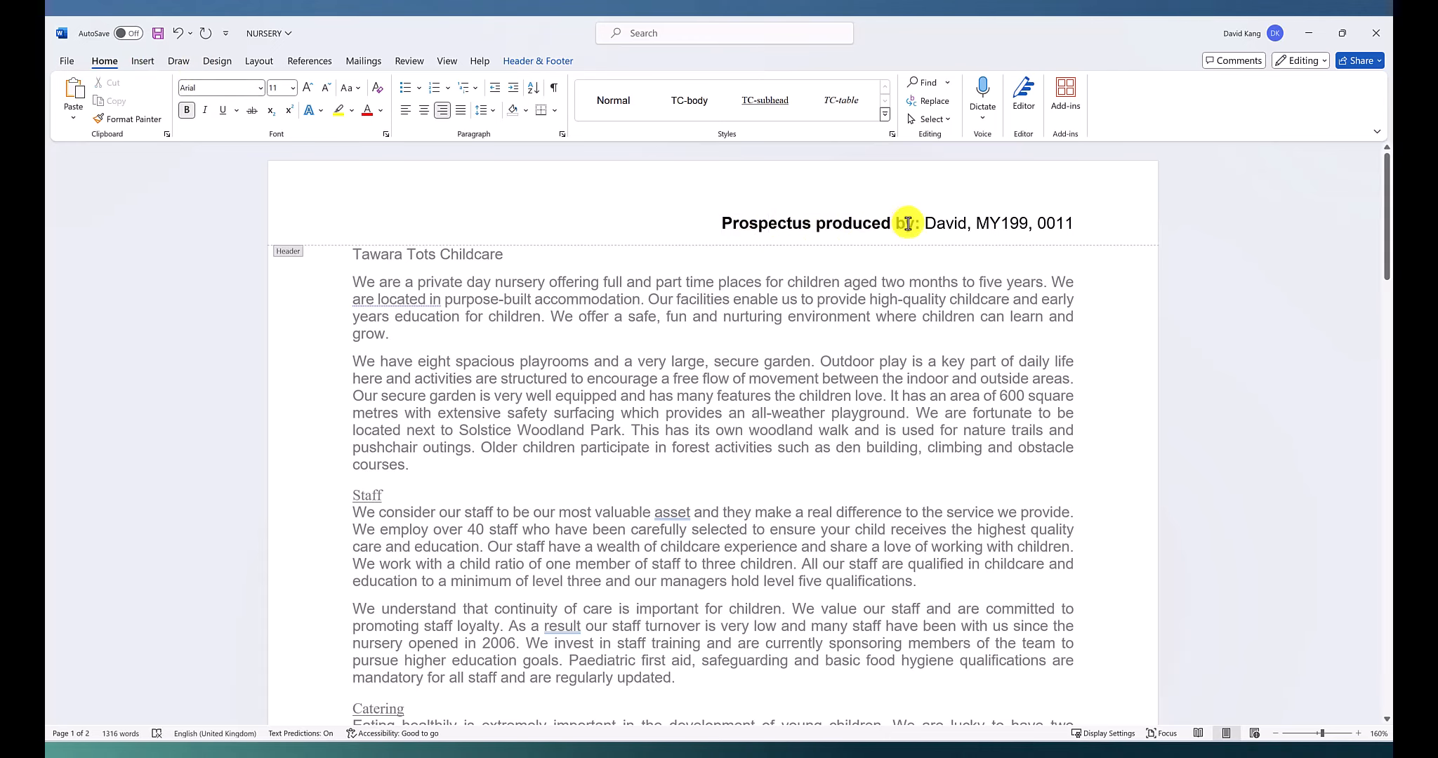
click(1045, 222)
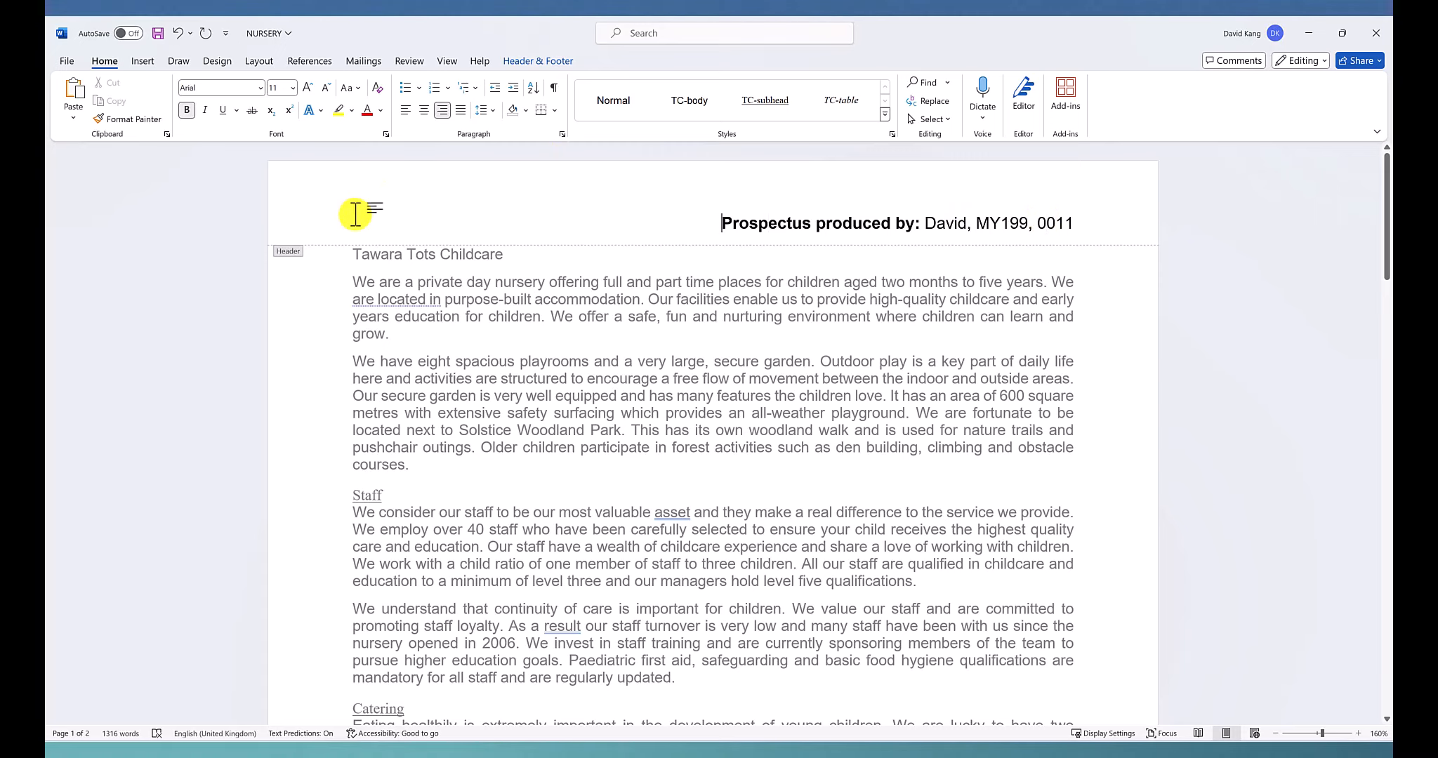
Check the footer requirement in the exam paper in Edge, and insert a Plain Number 1 page number at the bottom of the NURSERY document's pages
key(alt+Tab)
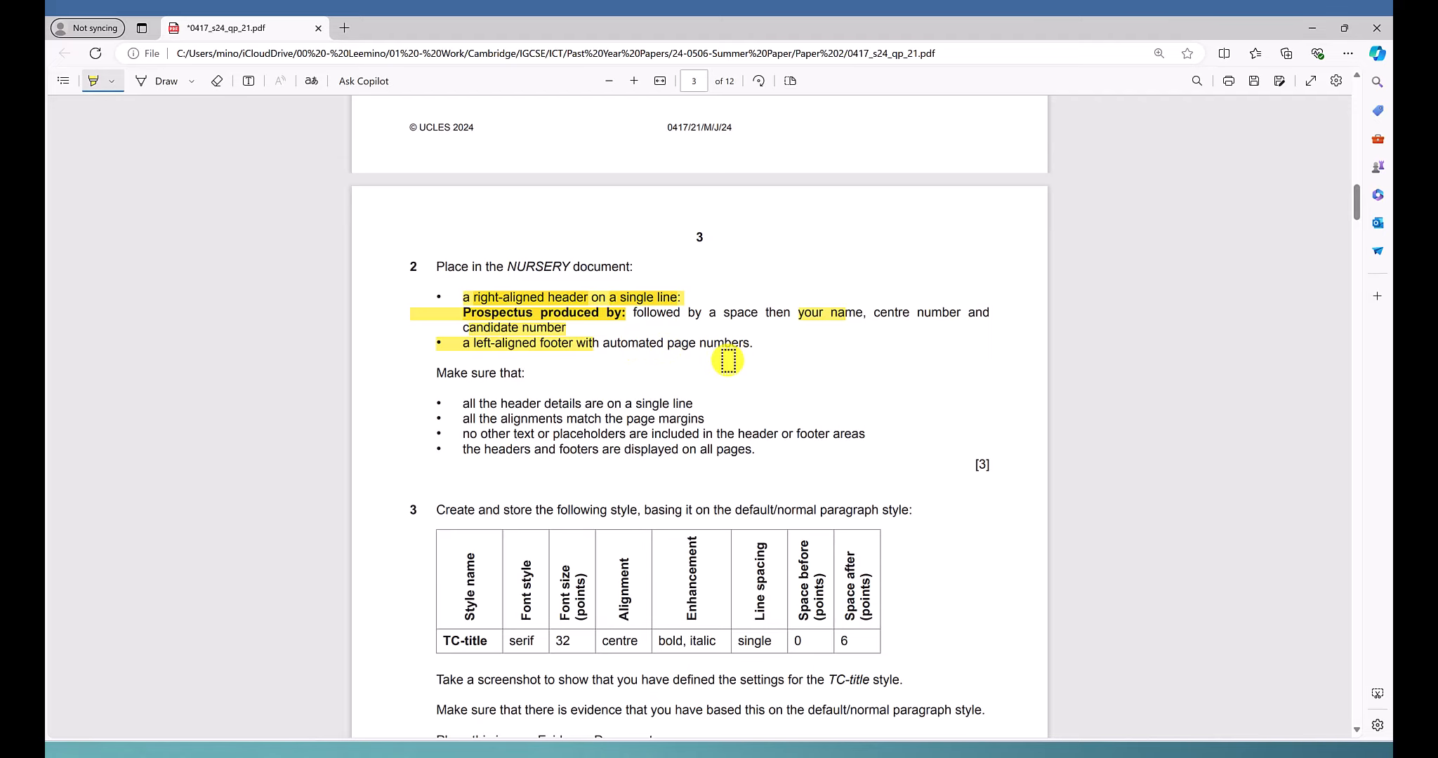
key(alt+Tab)
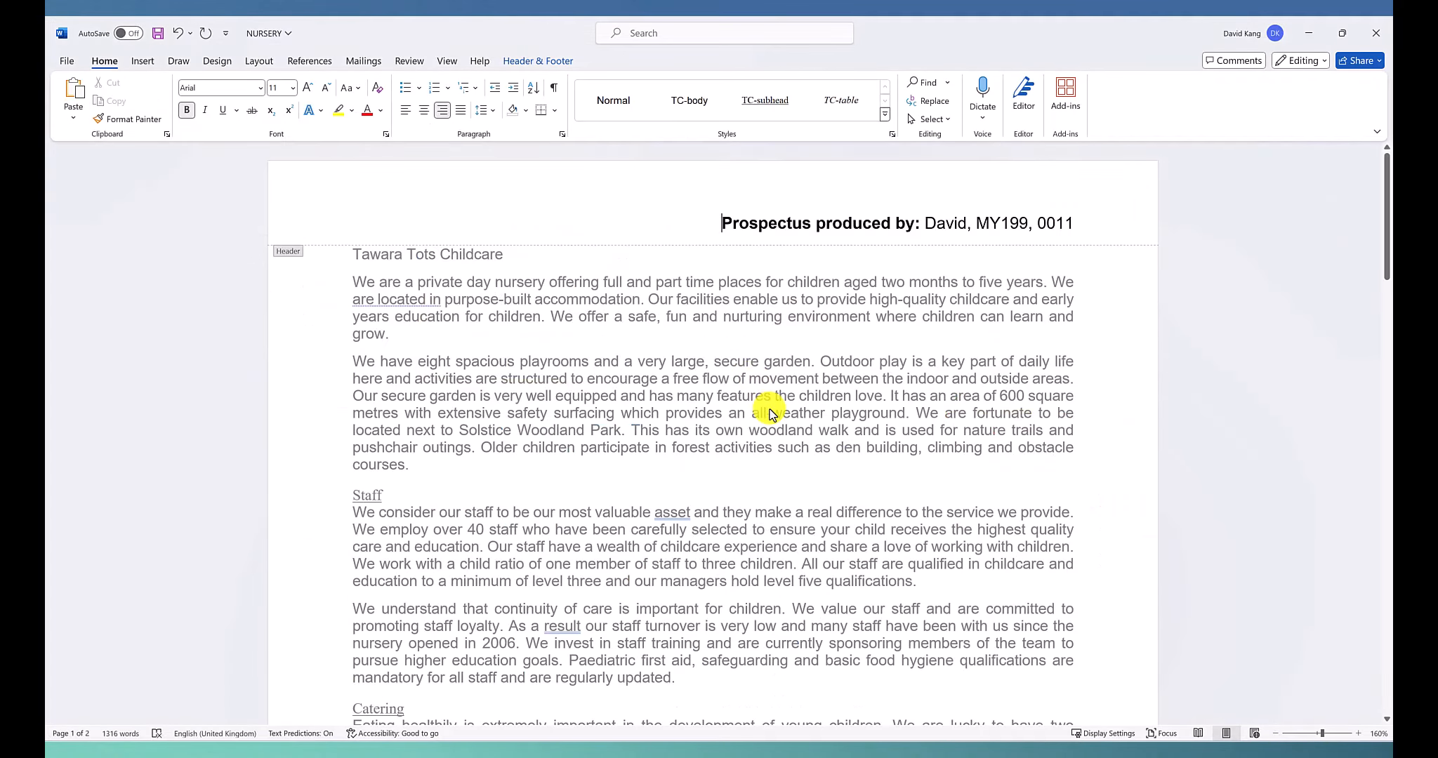
scroll(764, 407, down, 15)
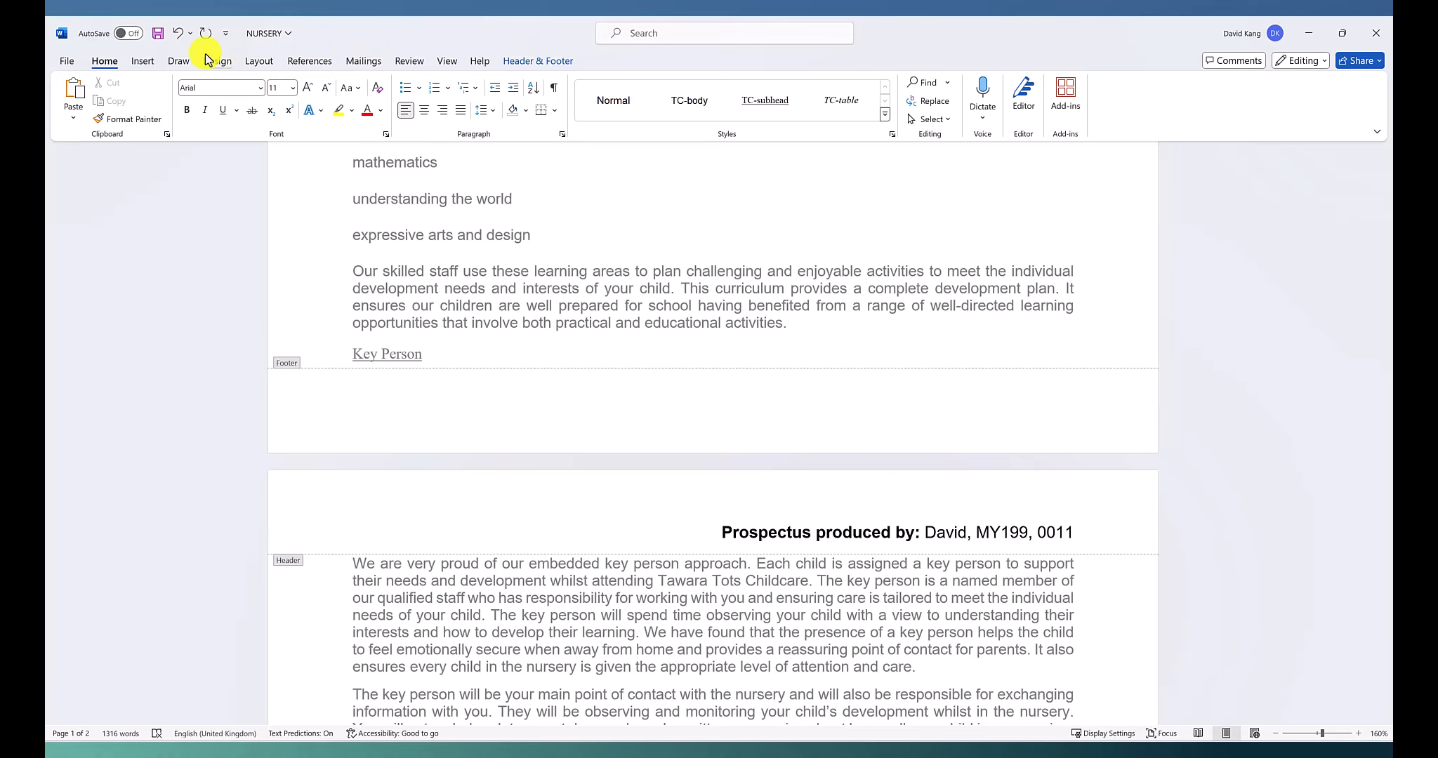
click(141, 61)
click(759, 118)
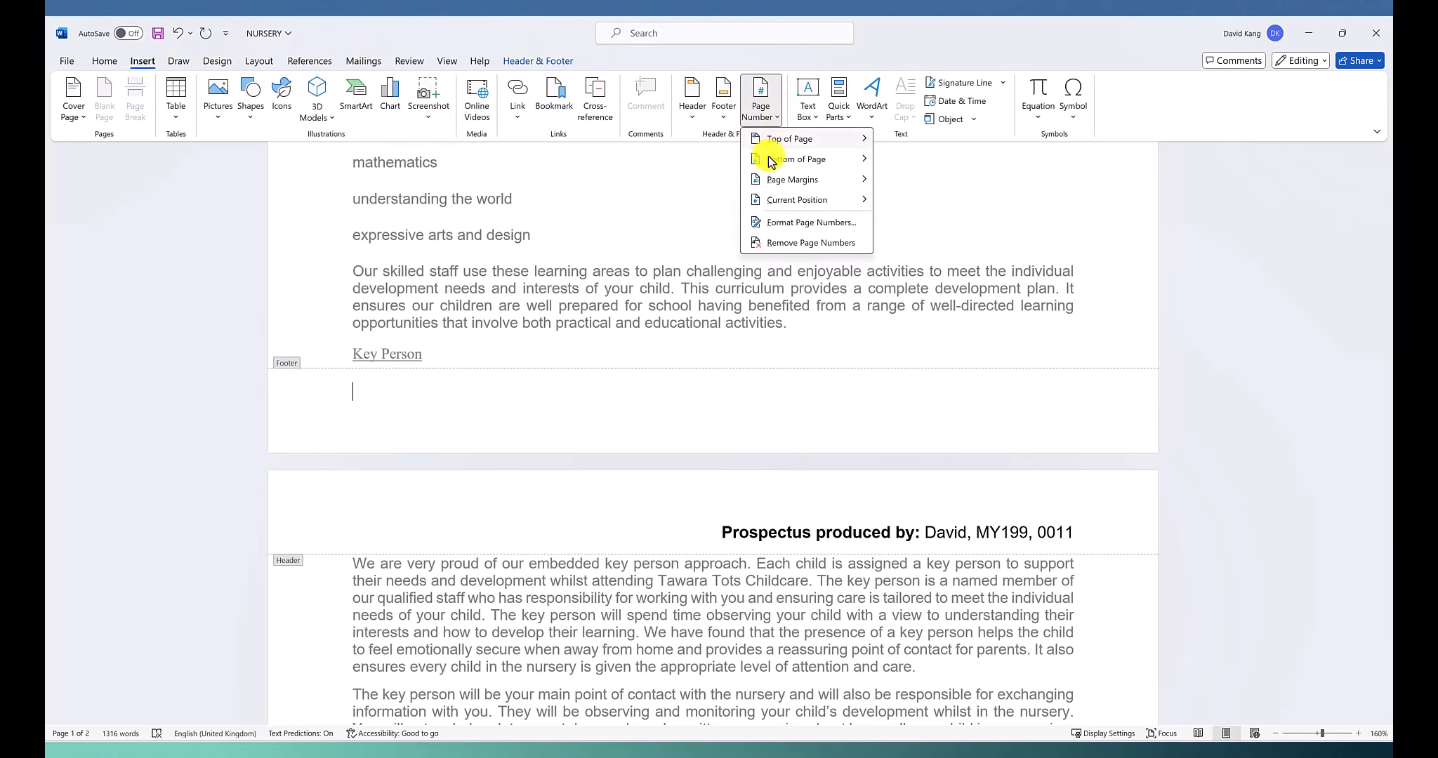
mouse_move(838, 163)
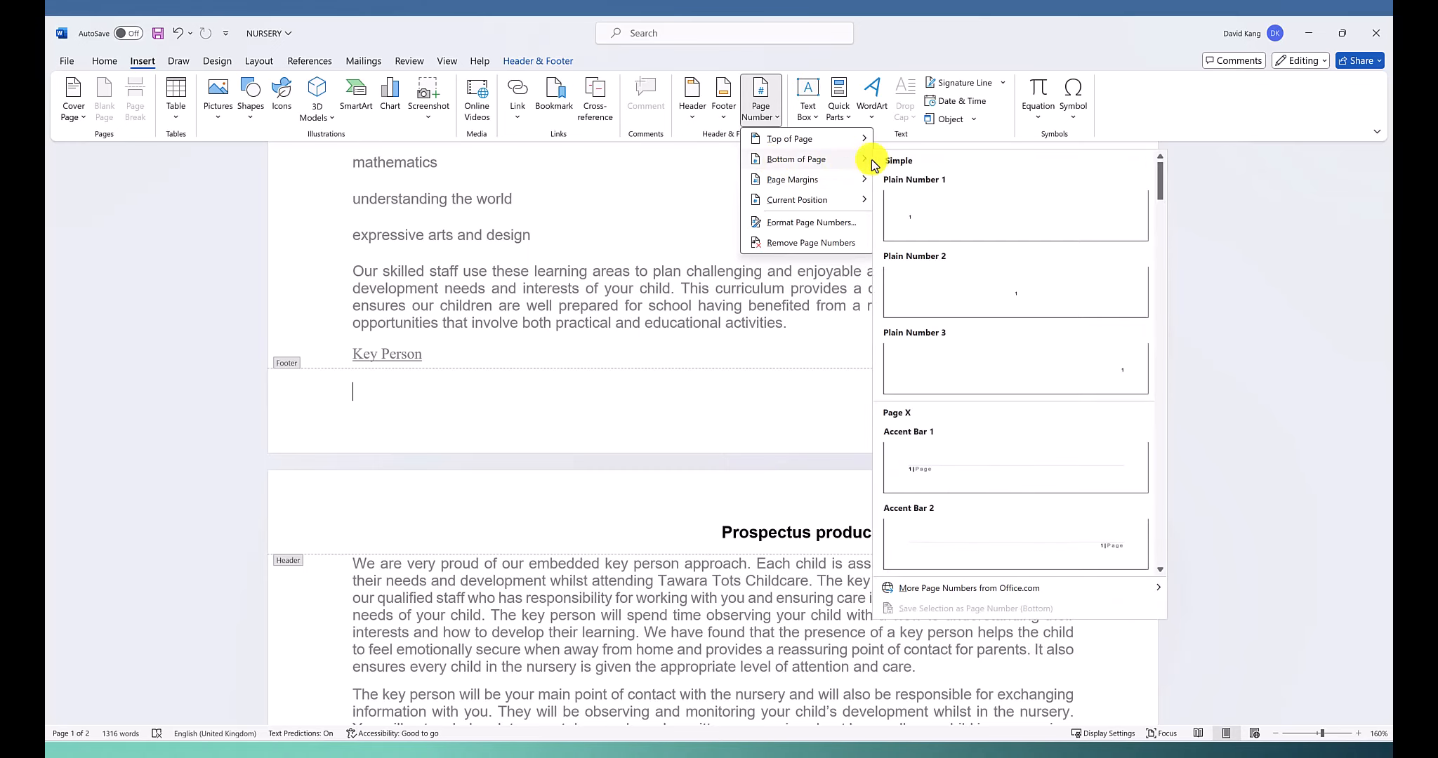
click(916, 207)
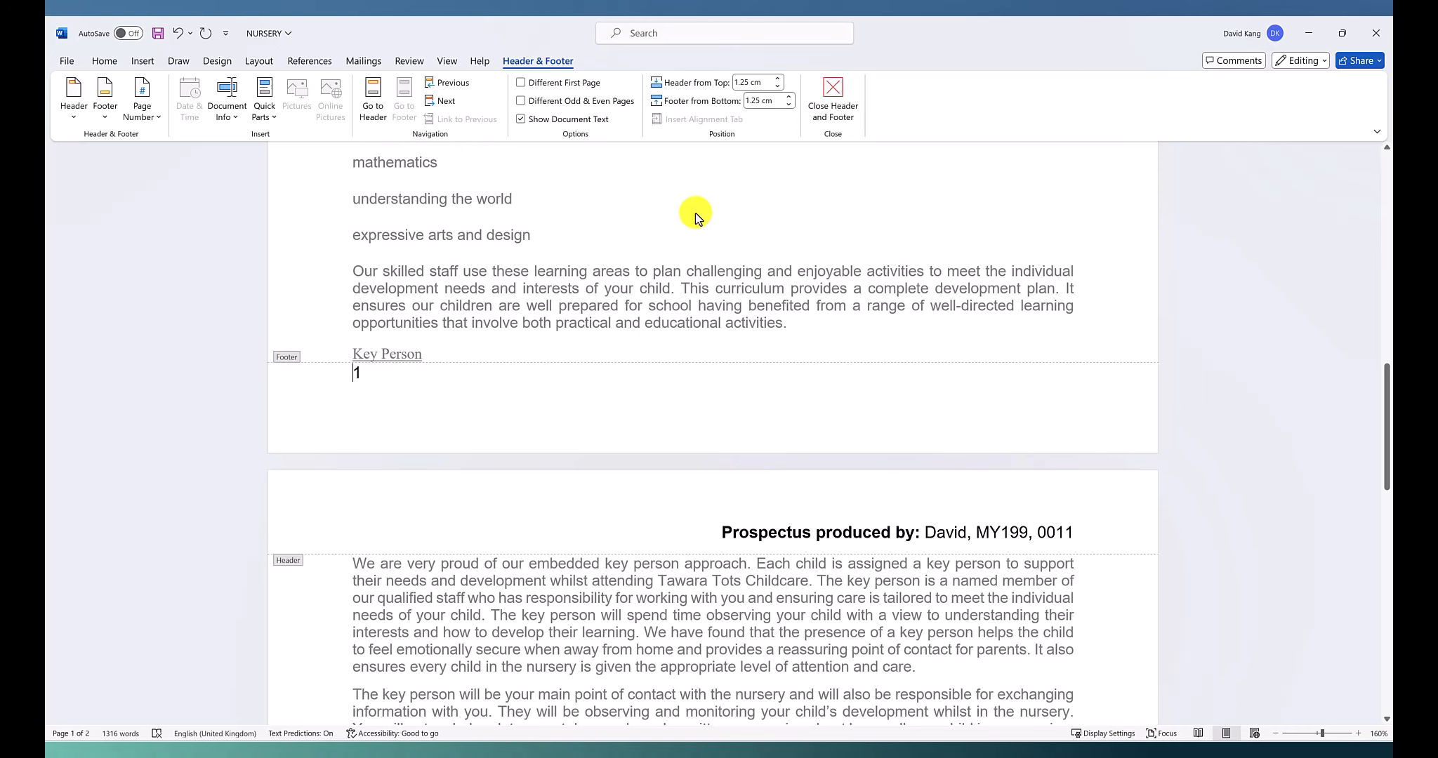
Check question 2's remaining conditions in the exam paper, and close header and footer editing in Word to review both pages
key(alt+Tab)
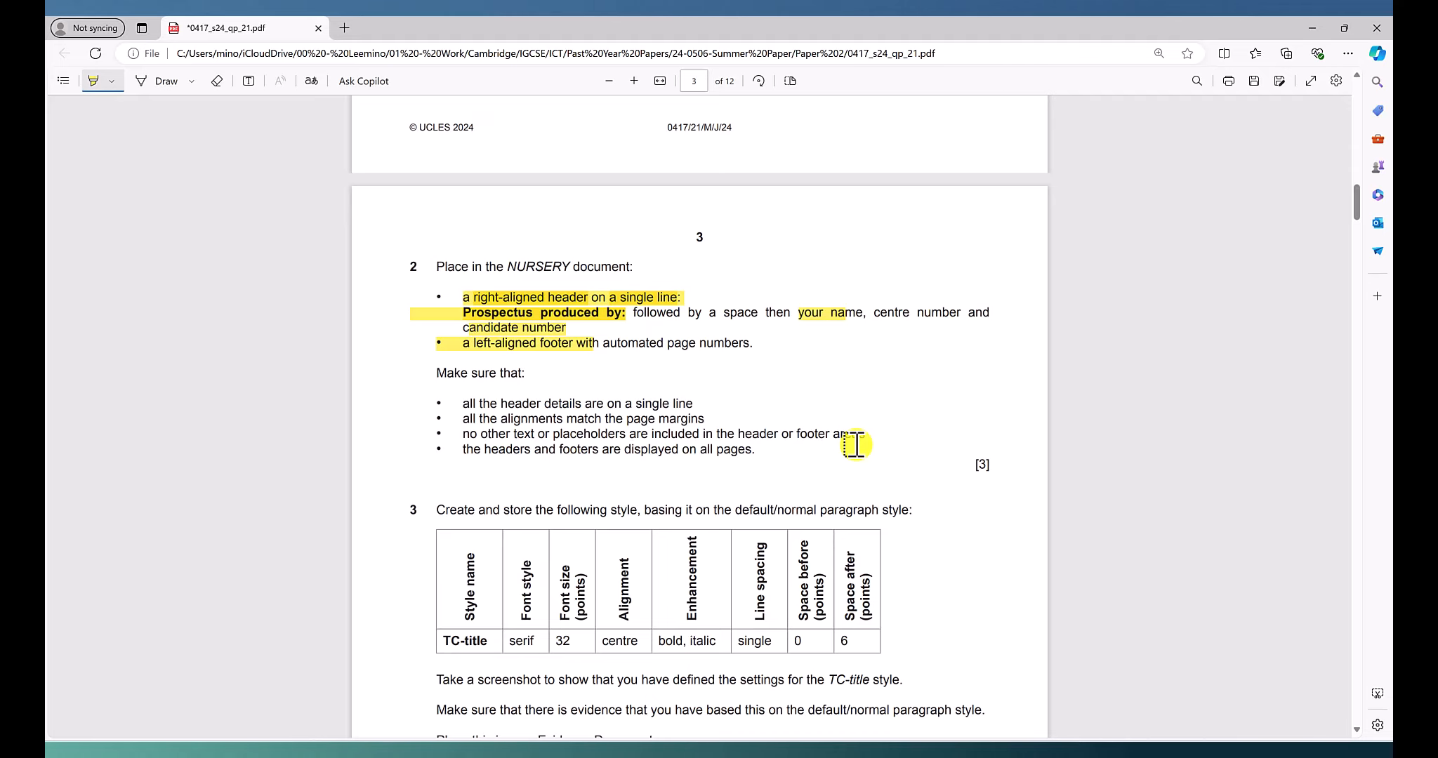
key(alt+Tab)
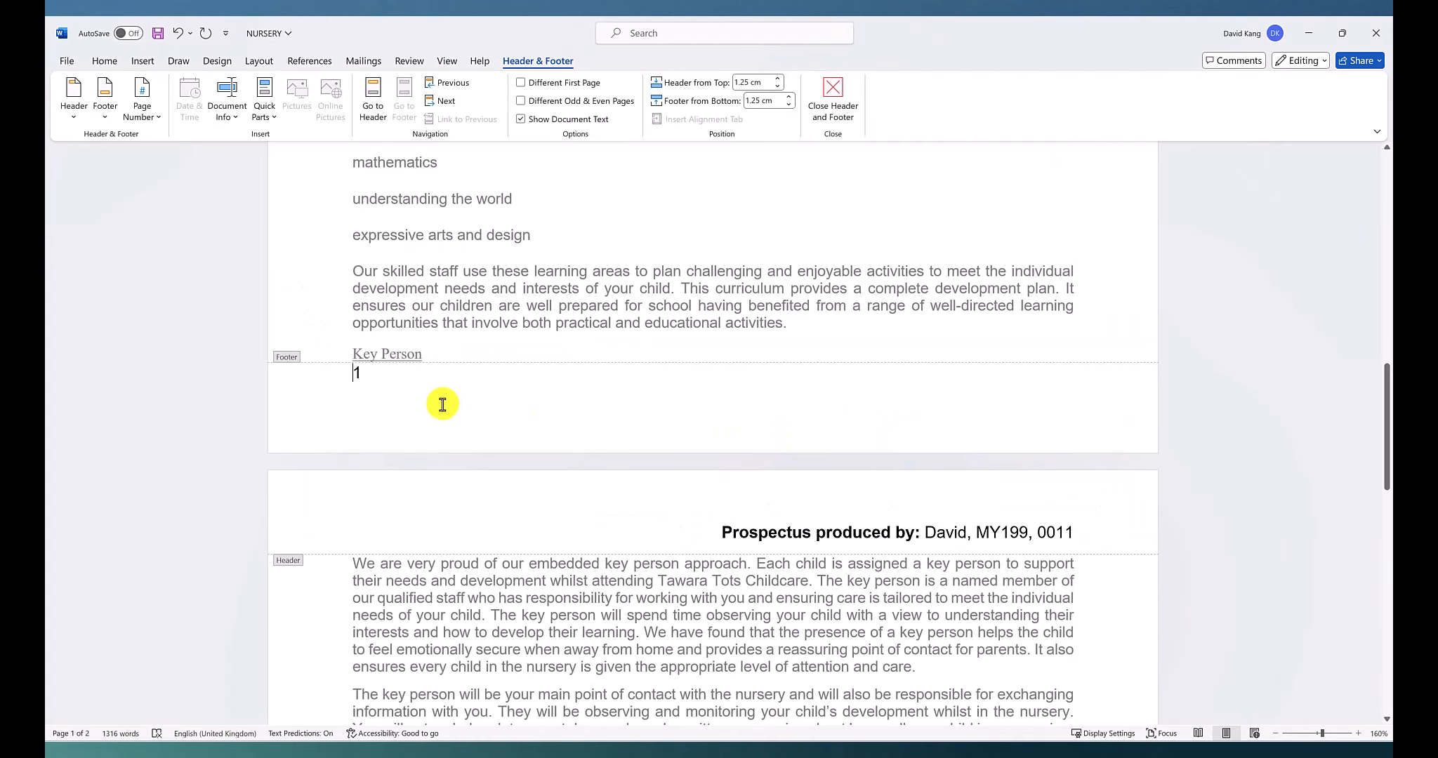
scroll(376, 370, up, 12)
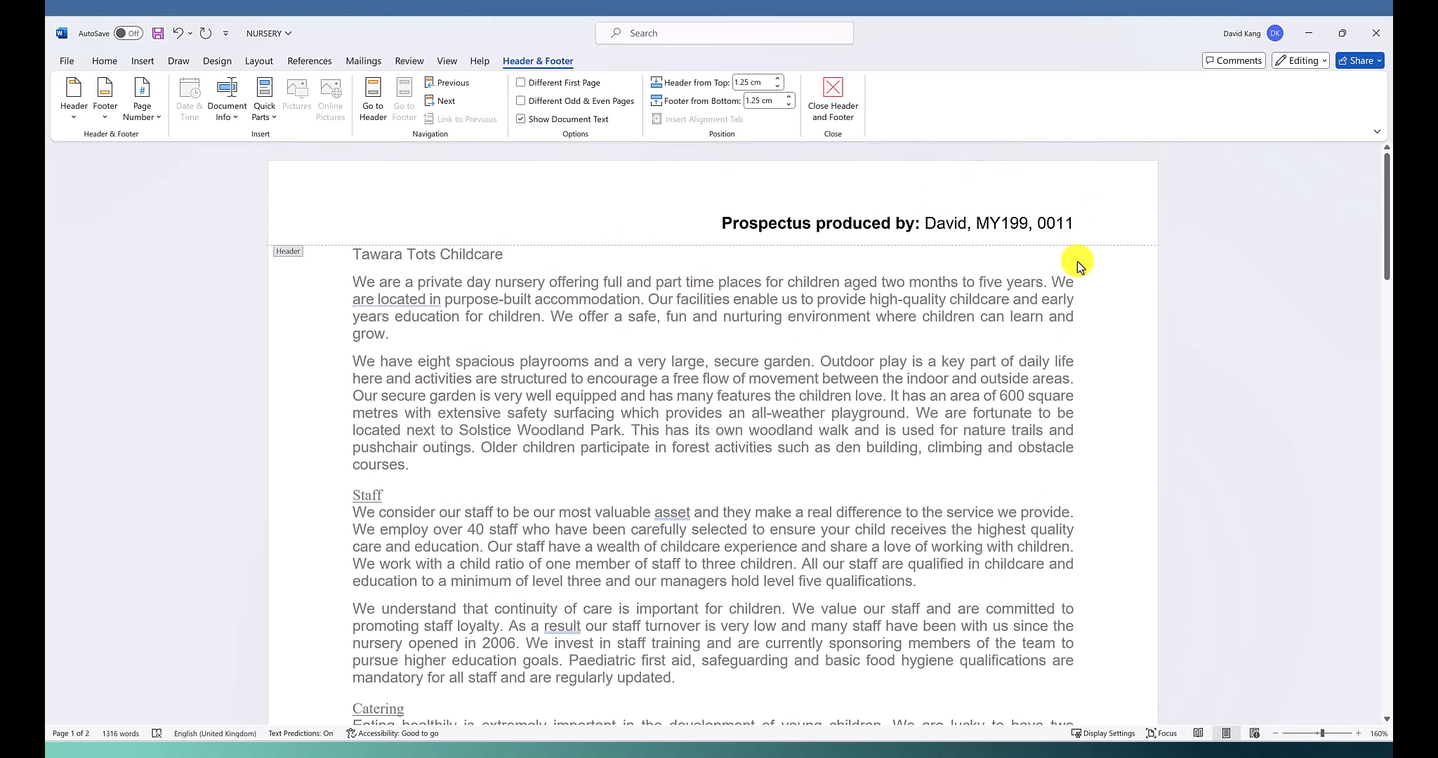
click(836, 102)
scroll(924, 302, down, 10)
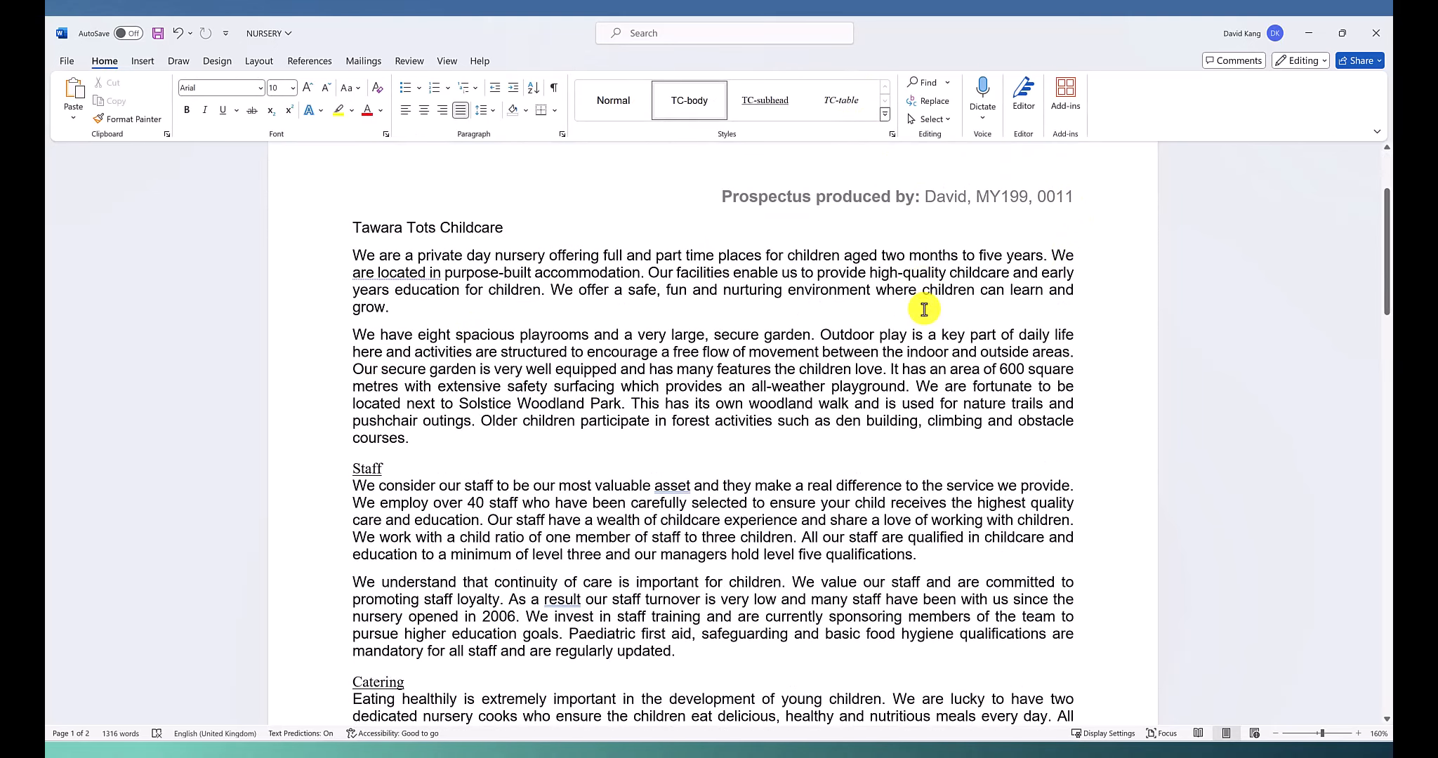
scroll(924, 310, down, 8)
scroll(923, 308, down, 10)
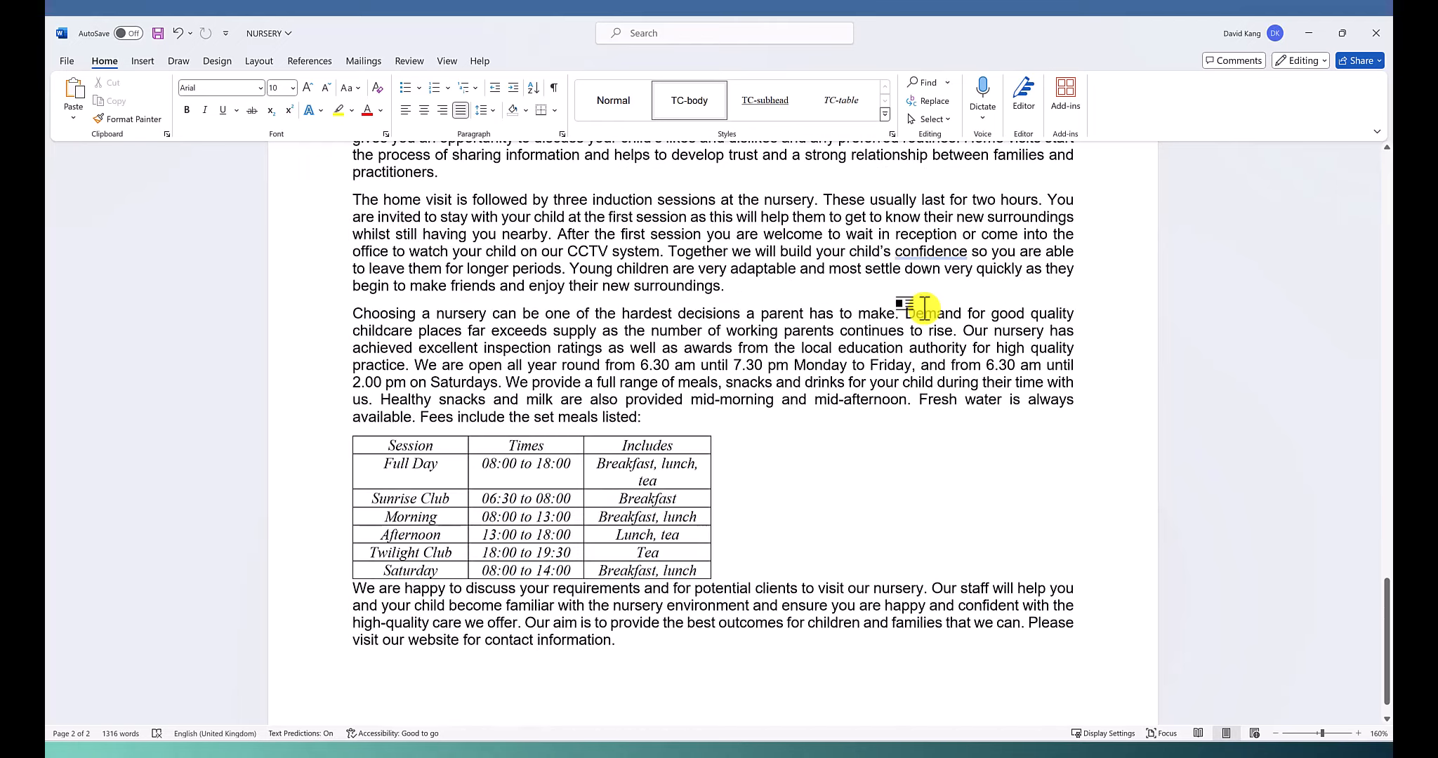
scroll(922, 309, up, 13)
scroll(921, 313, up, 15)
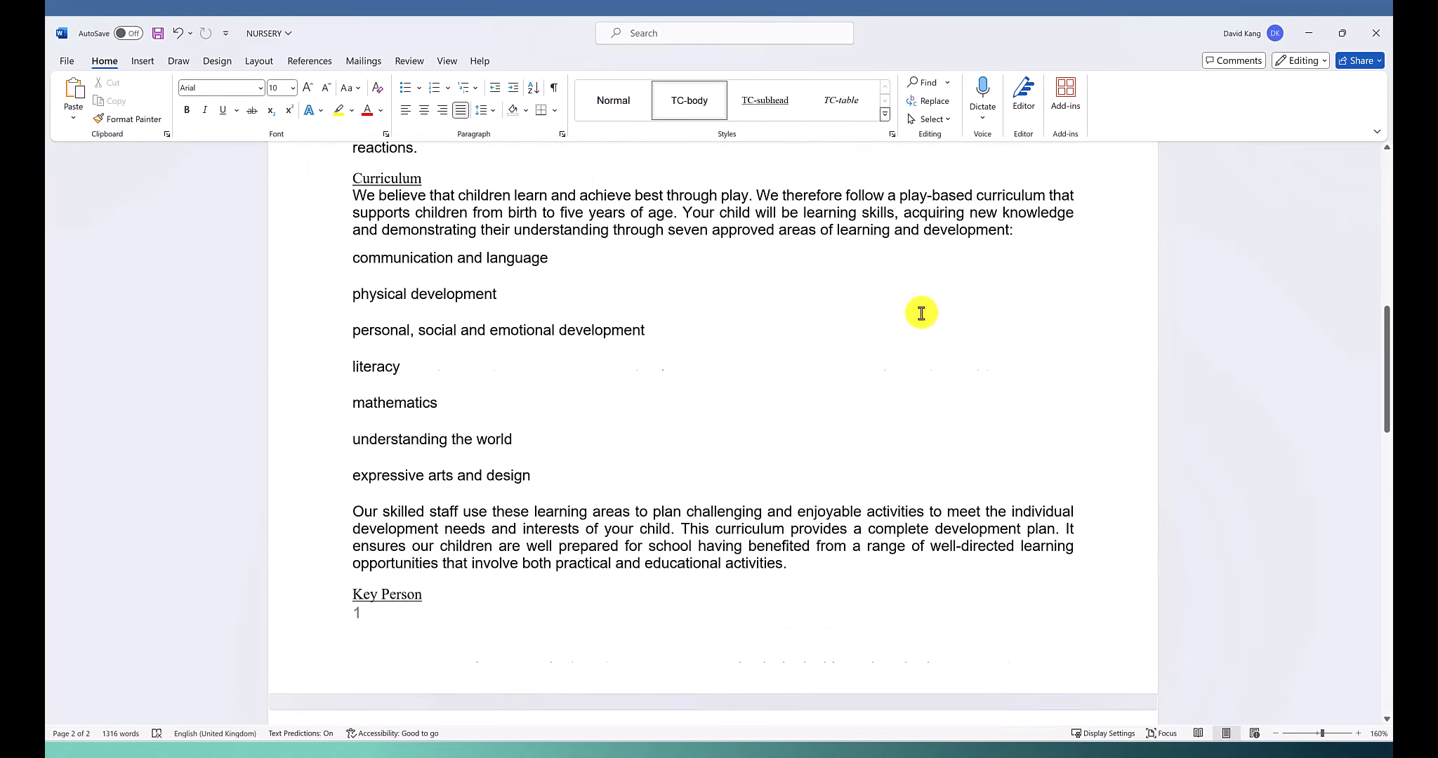
Compare the NURSERY document's header and page-number footer with the question 2 answers in the mark scheme 0417_s24_ms_21.pdf in Edge
key(alt+Tab)
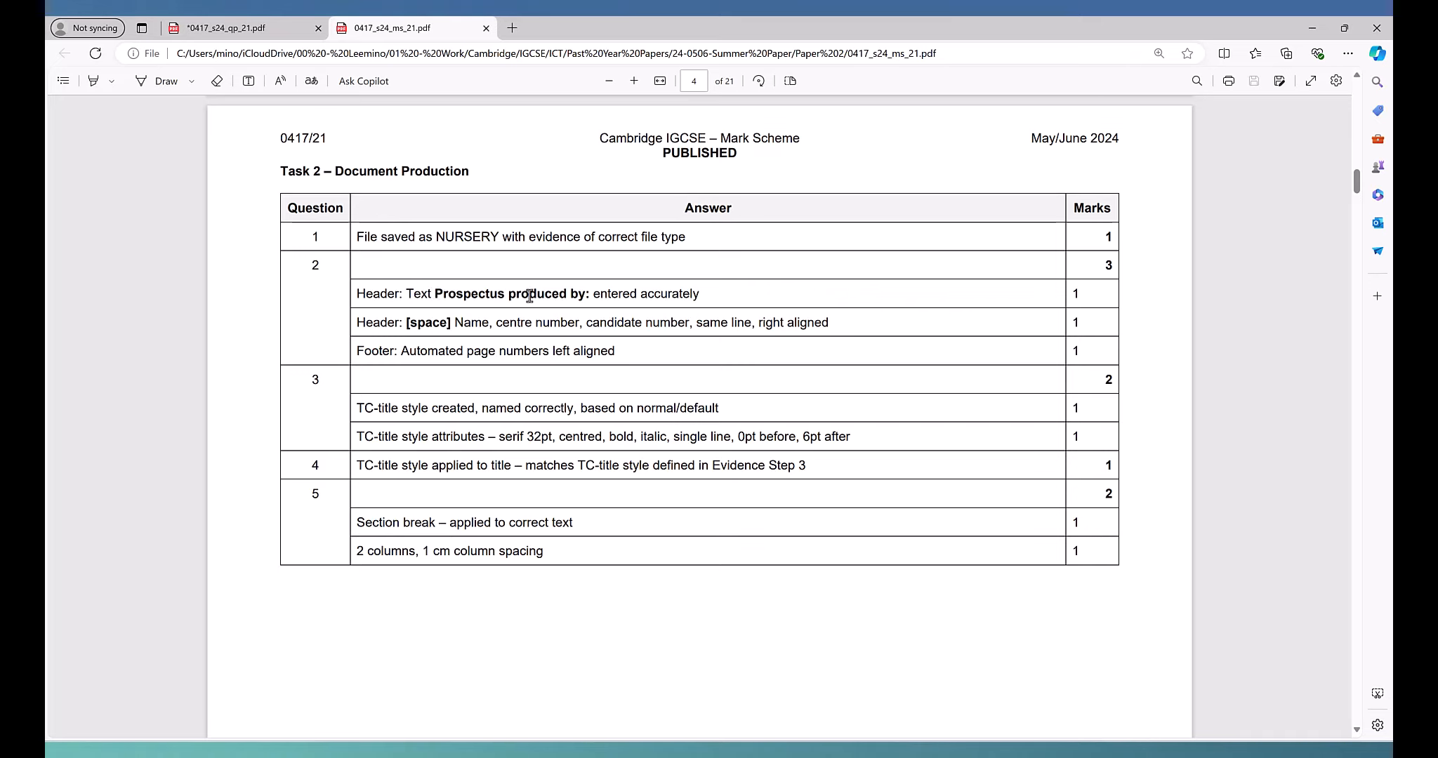
drag(560, 293, 590, 295)
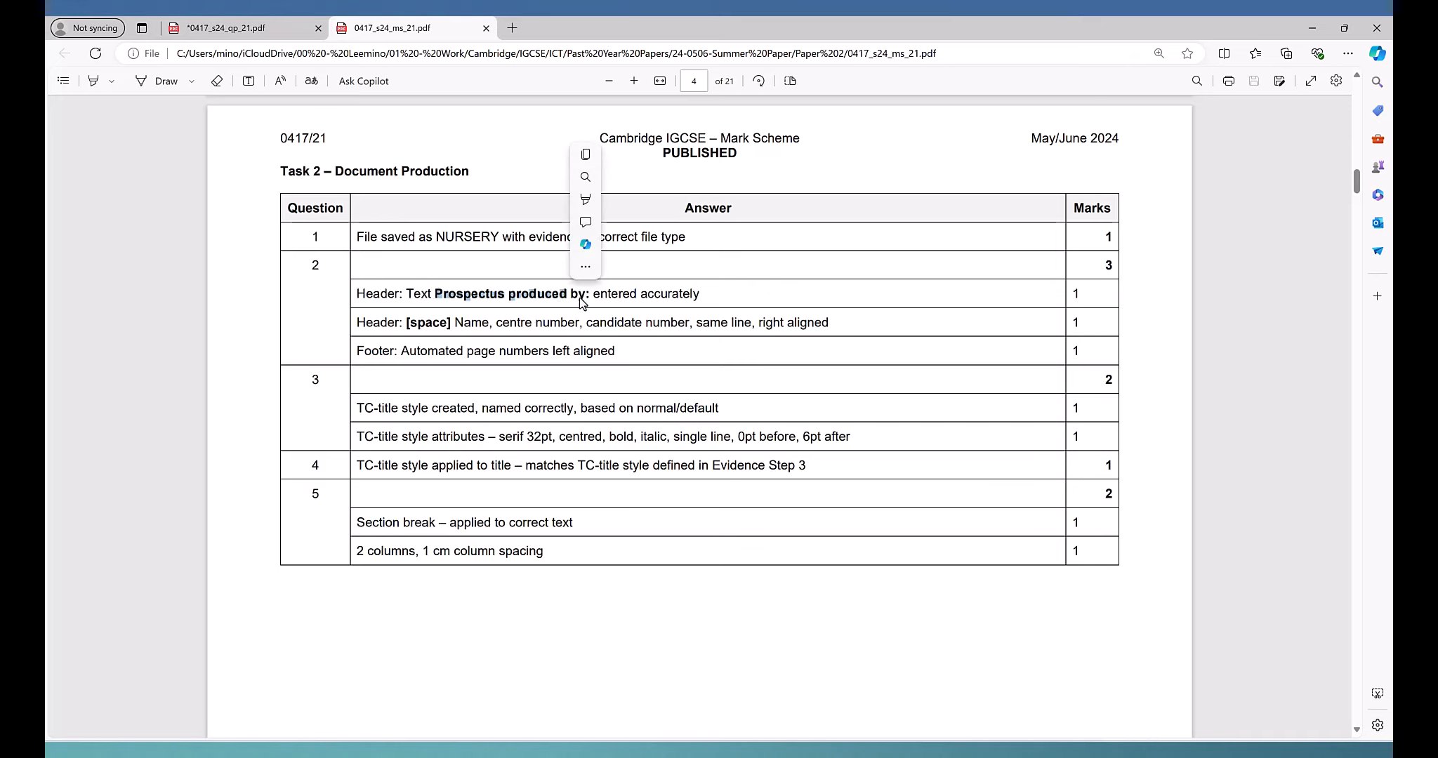
click(585, 300)
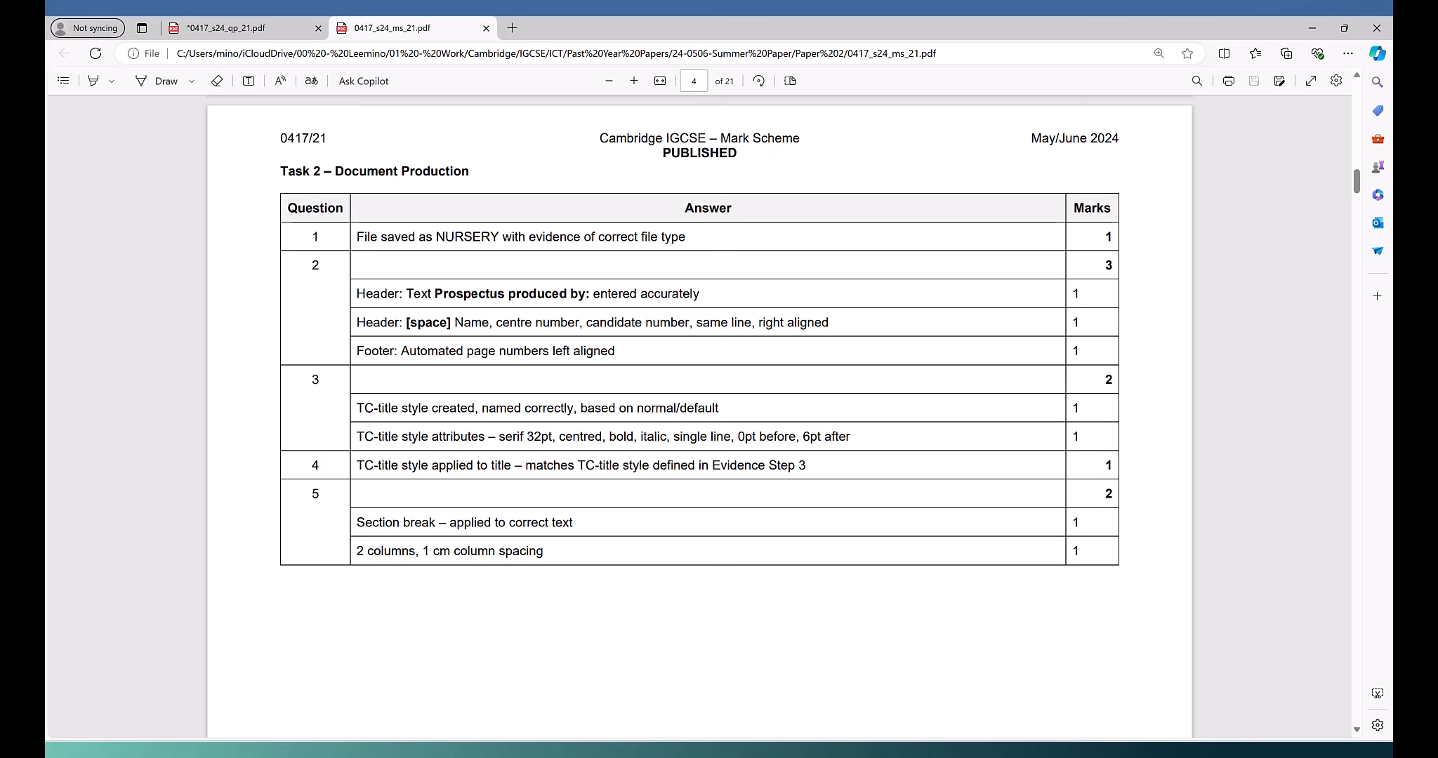
key(alt+Tab)
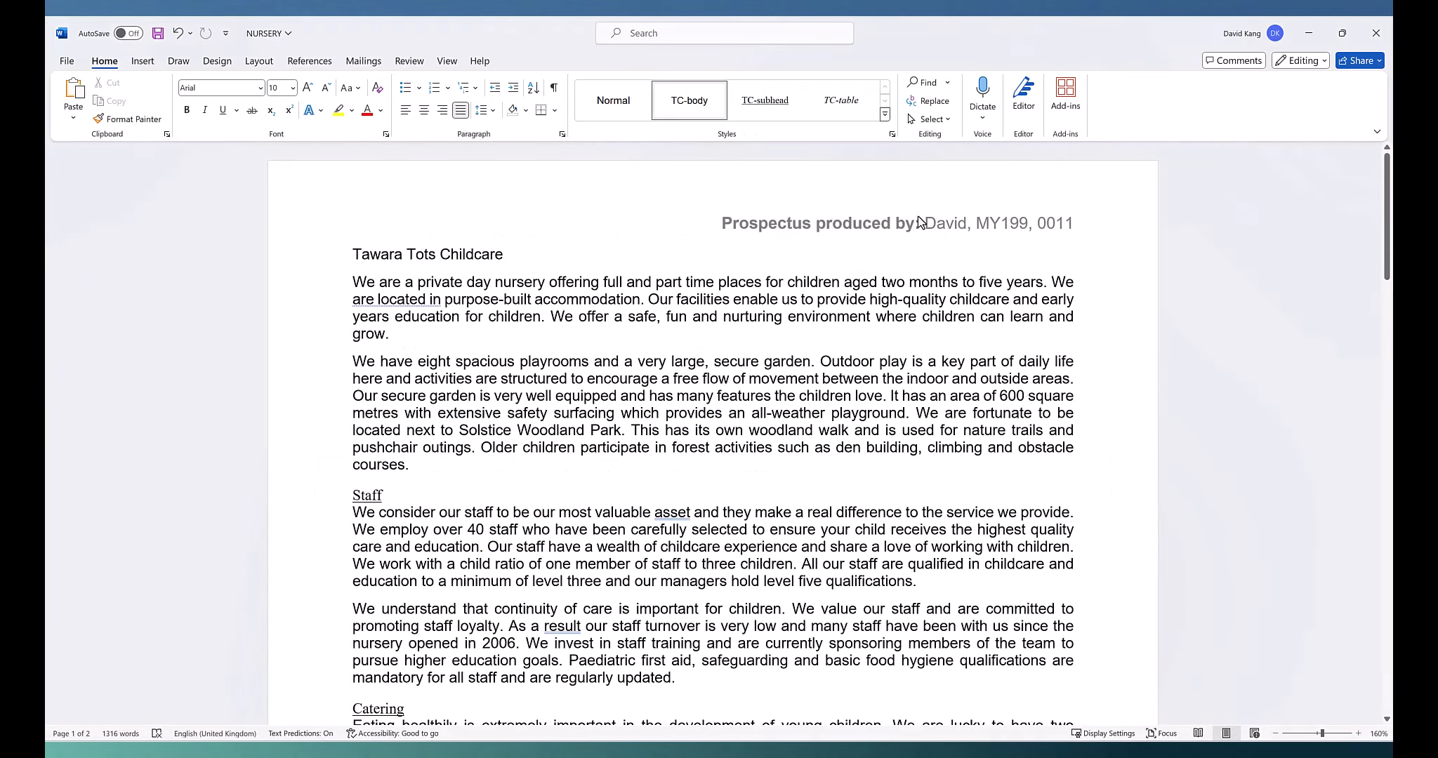
key(alt+Tab)
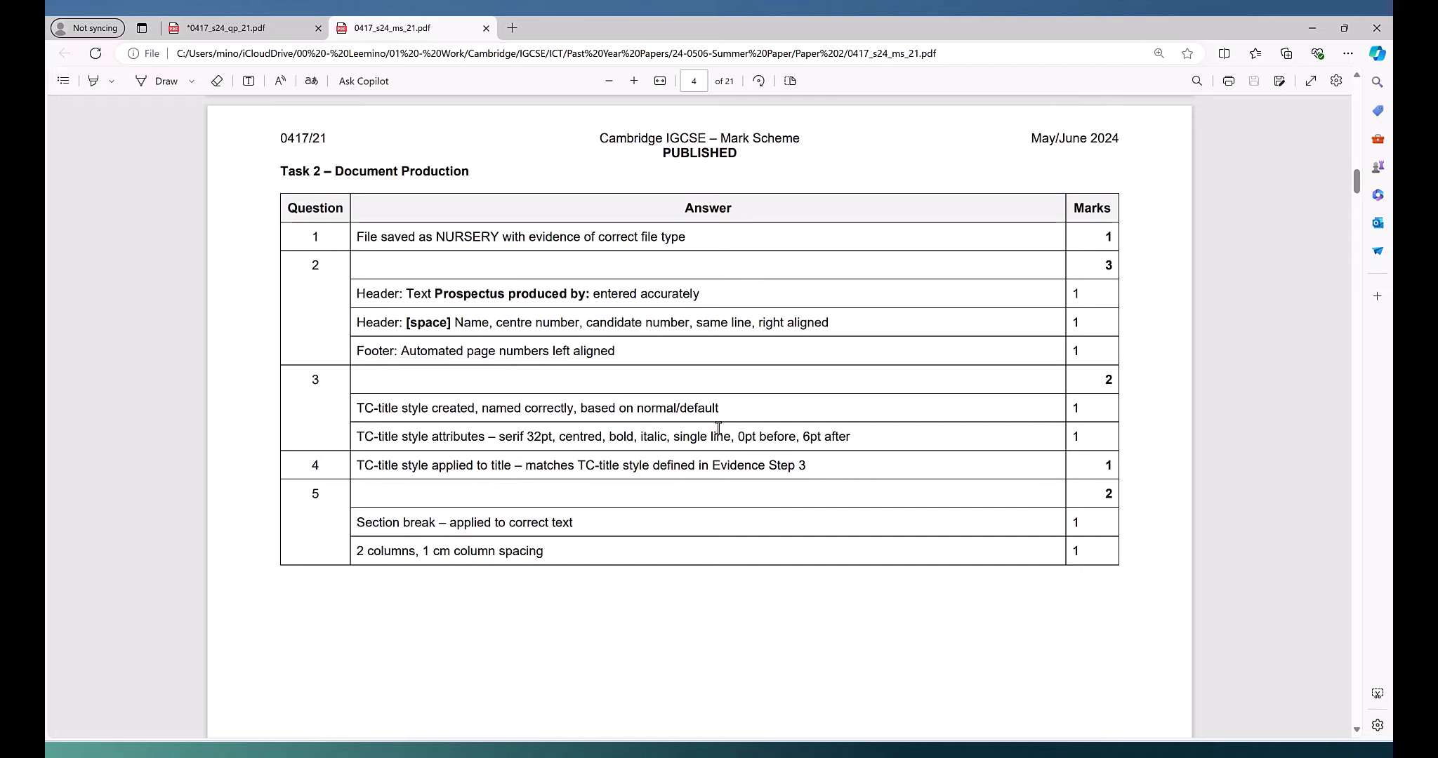
key(alt+Tab)
scroll(452, 564, down, 12)
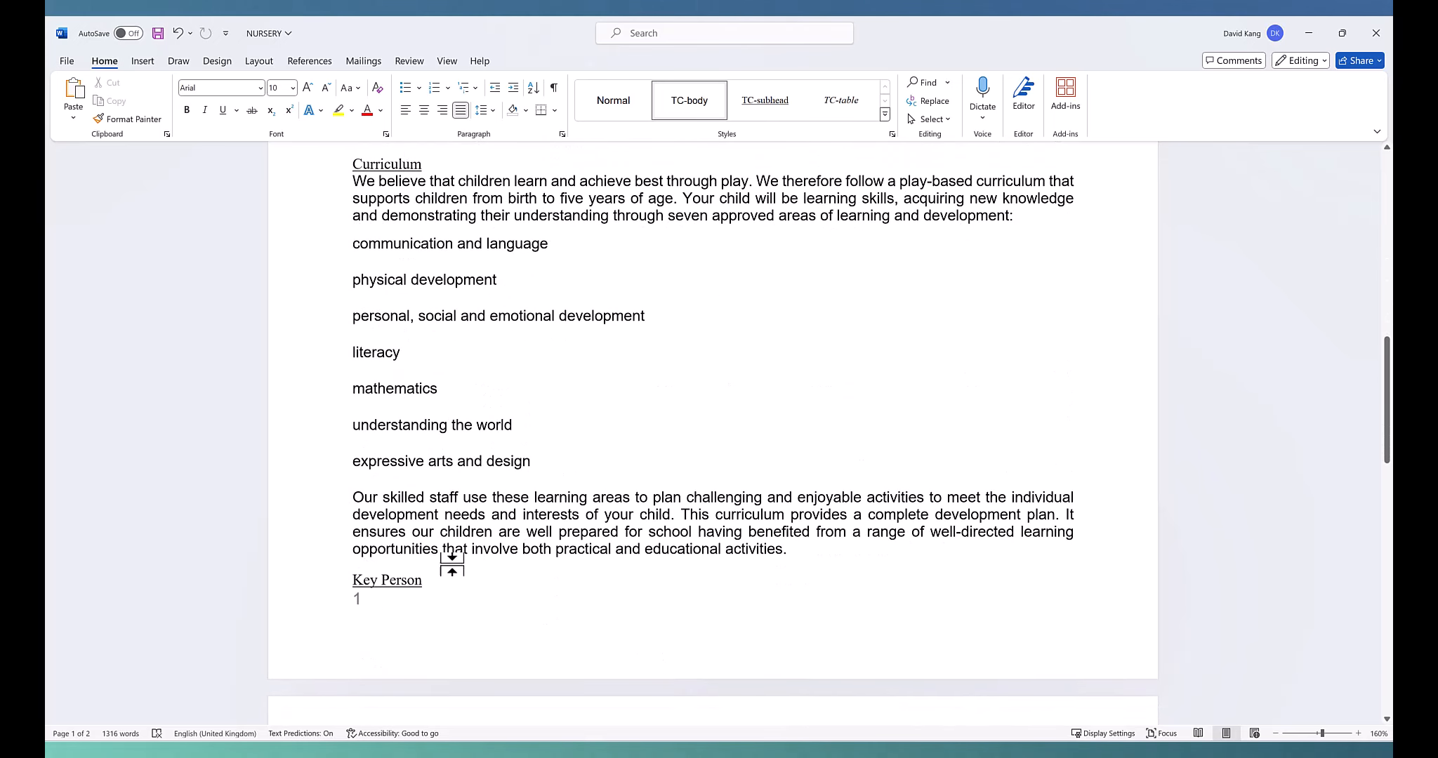
scroll(452, 564, down, 2)
key(alt+Tab)
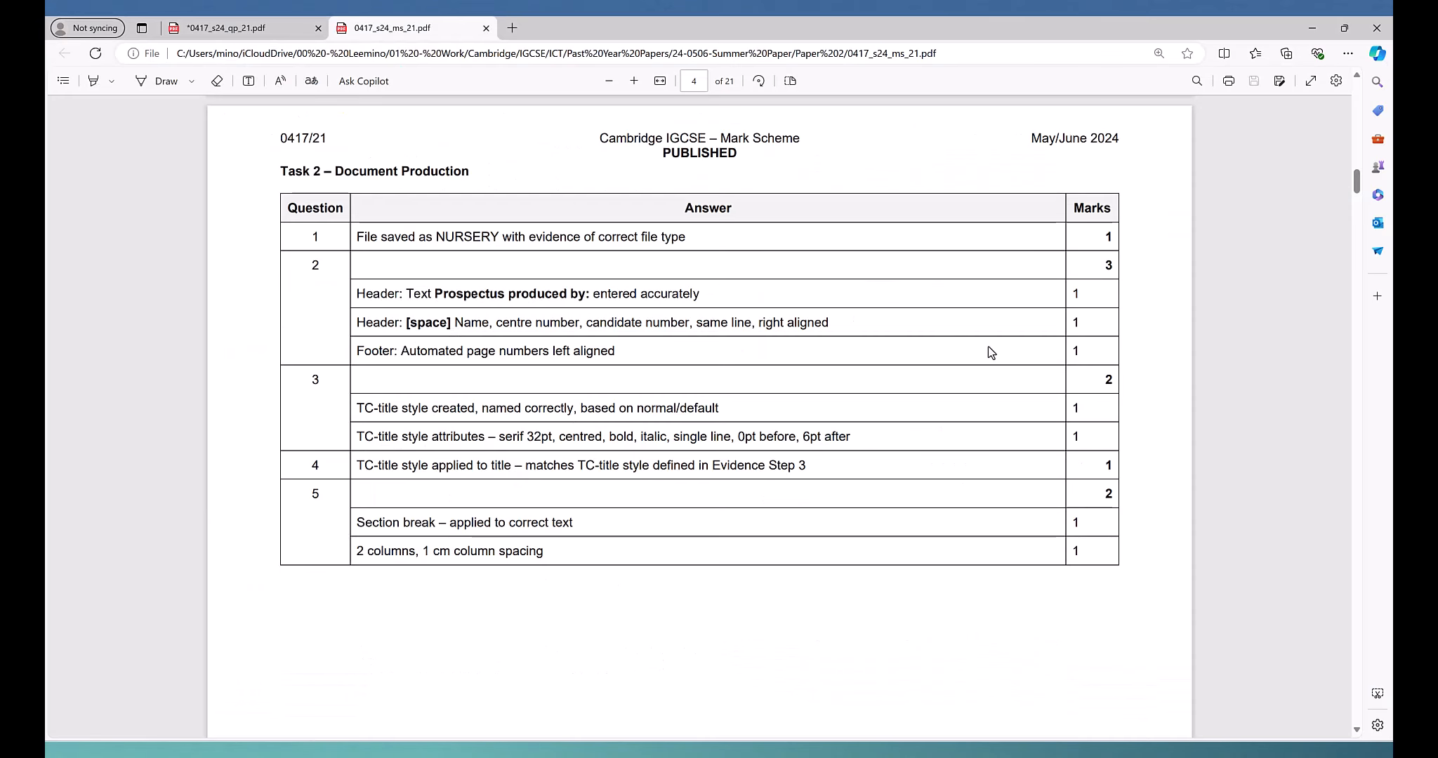